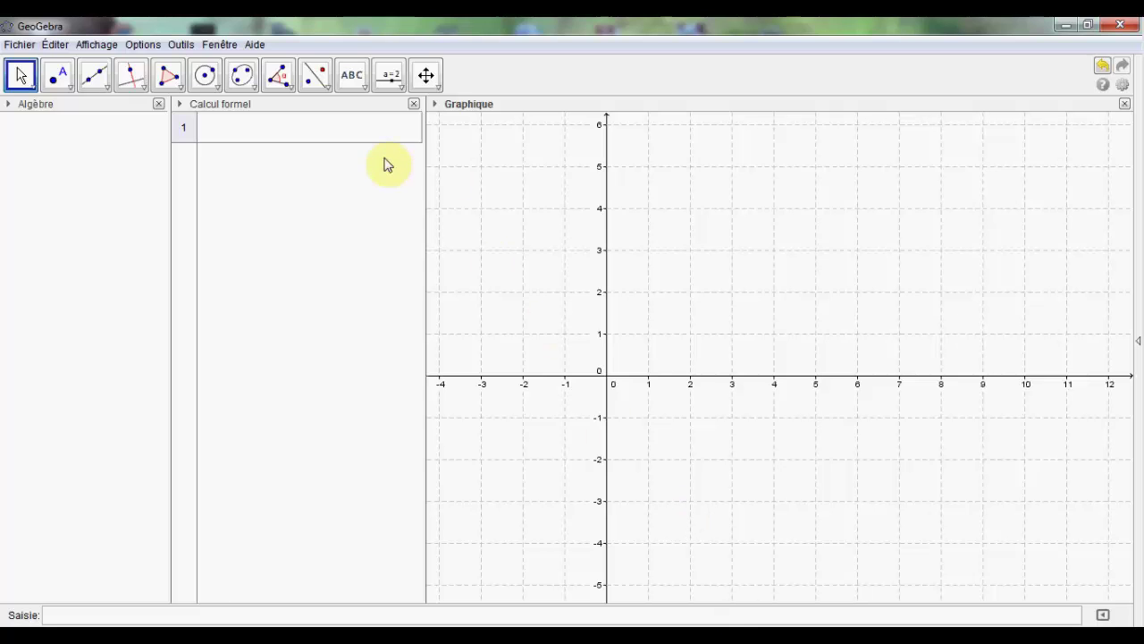
- Enter x^2+2x in the first computer algebra row and plot it as a function in the graph
click(346, 131)
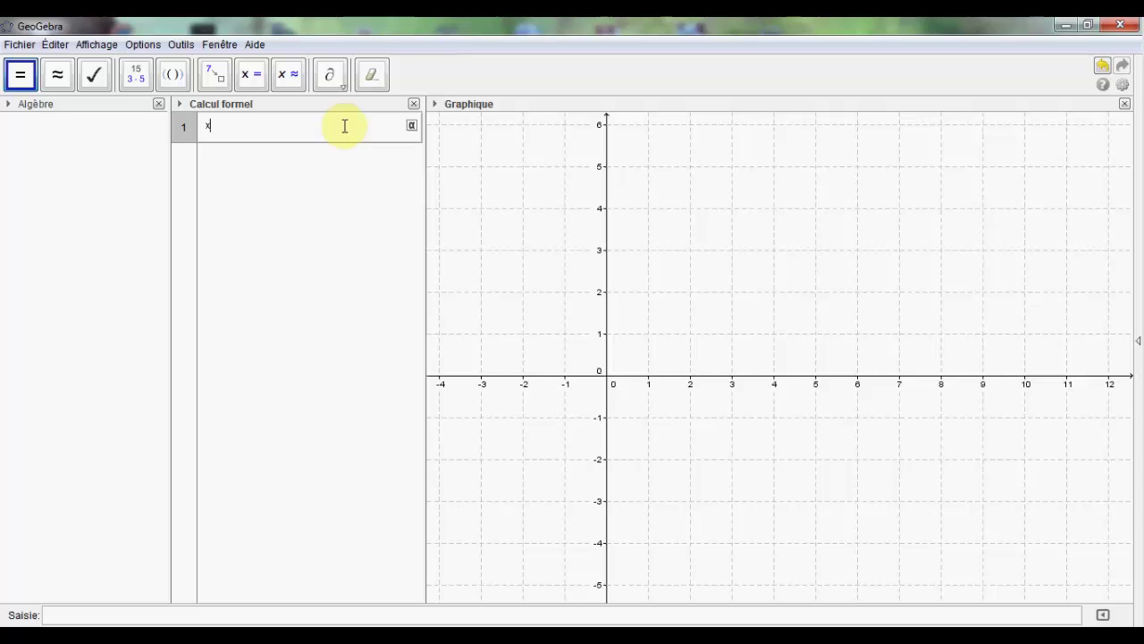
text(x^2+2x)
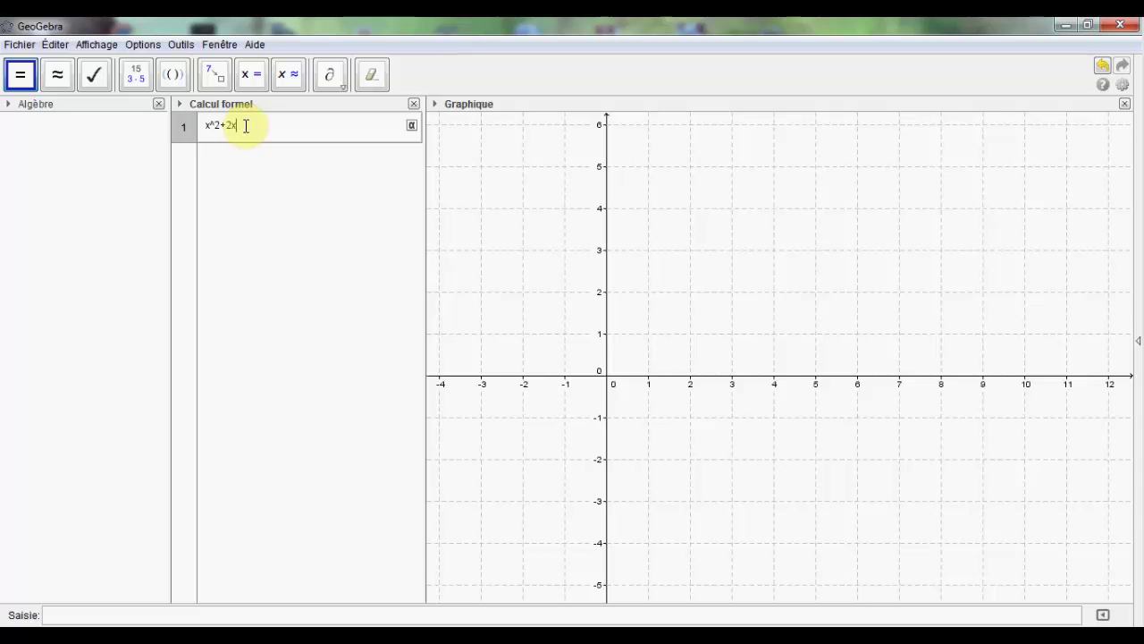
key(Return)
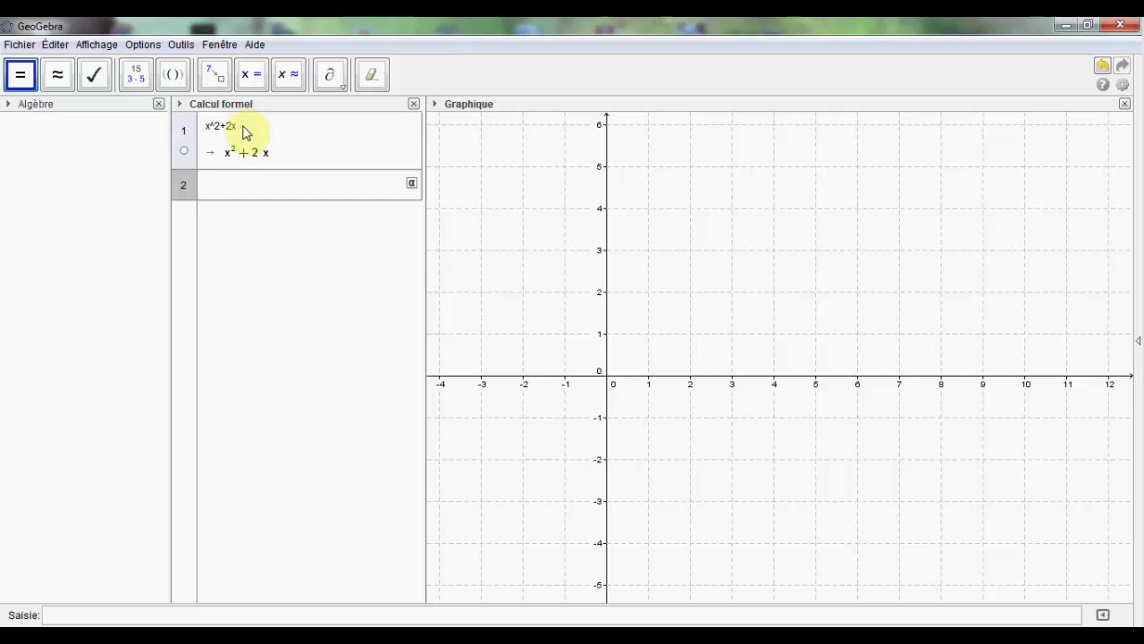
click(184, 151)
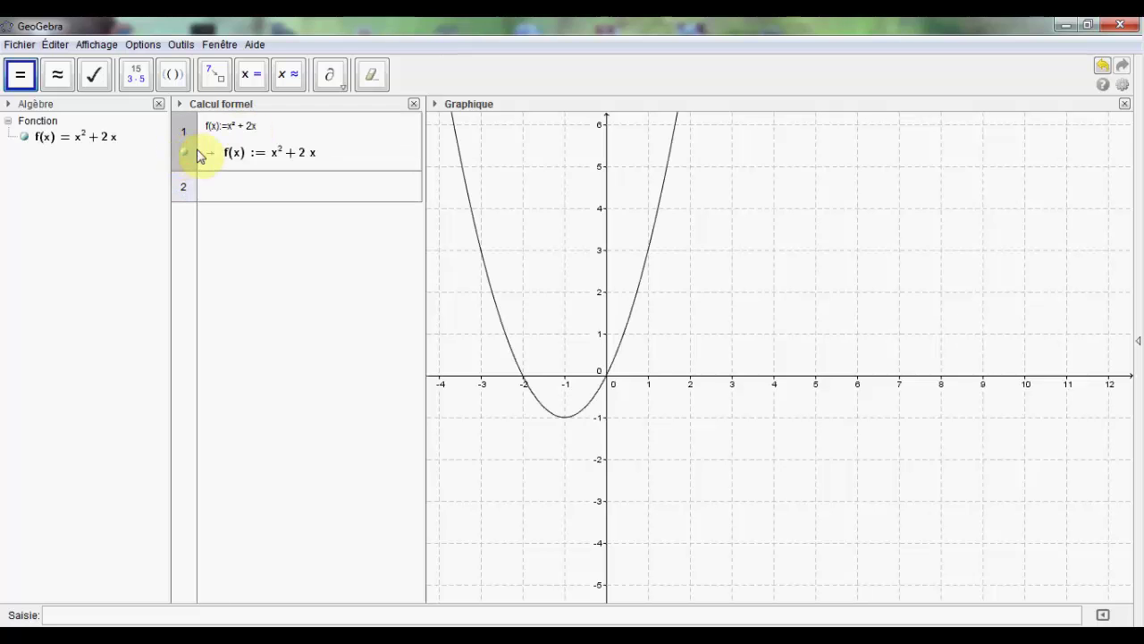
- Compute the canonical form of f(x) in the second row with FormeCanonique[f(x)] and compare it with the original expression
click(236, 185)
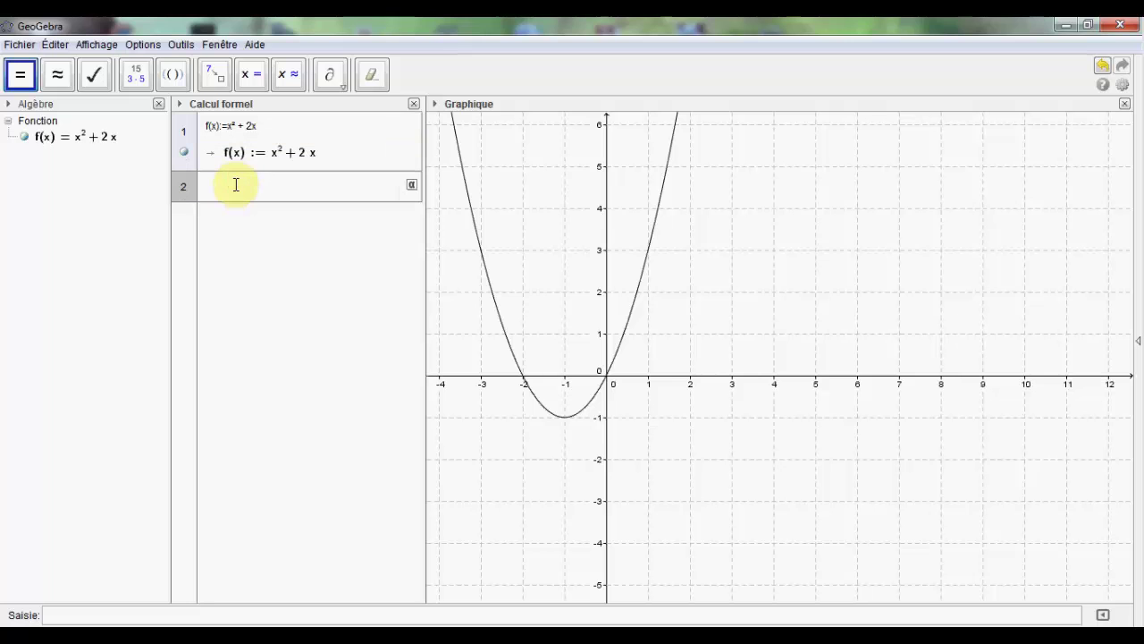
text(Fo)
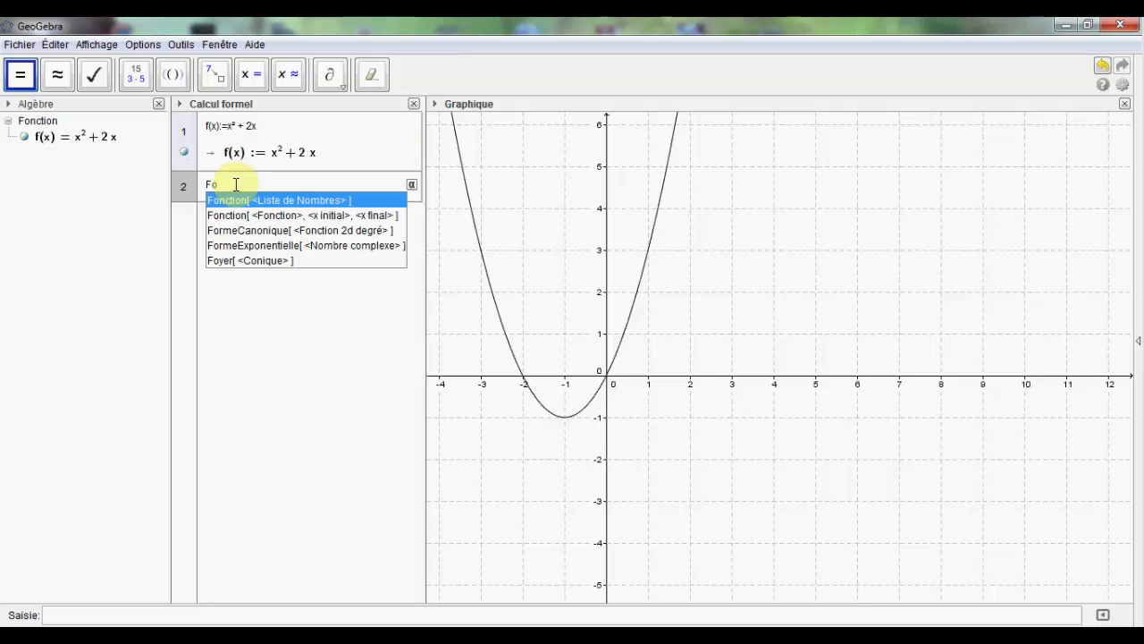
click(242, 230)
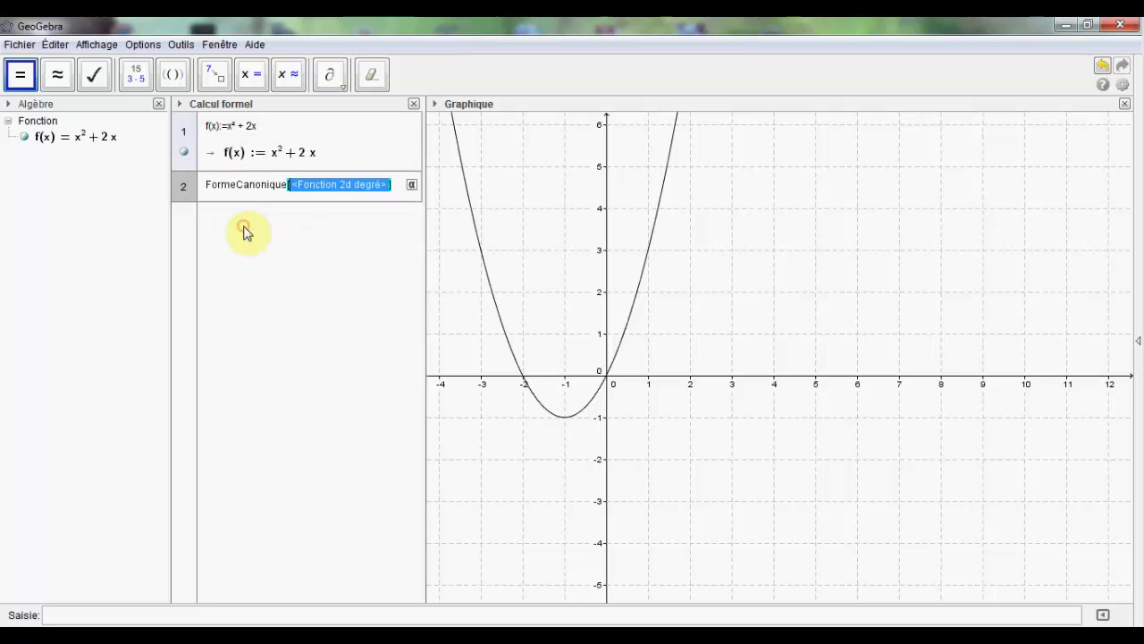
text(f(x))
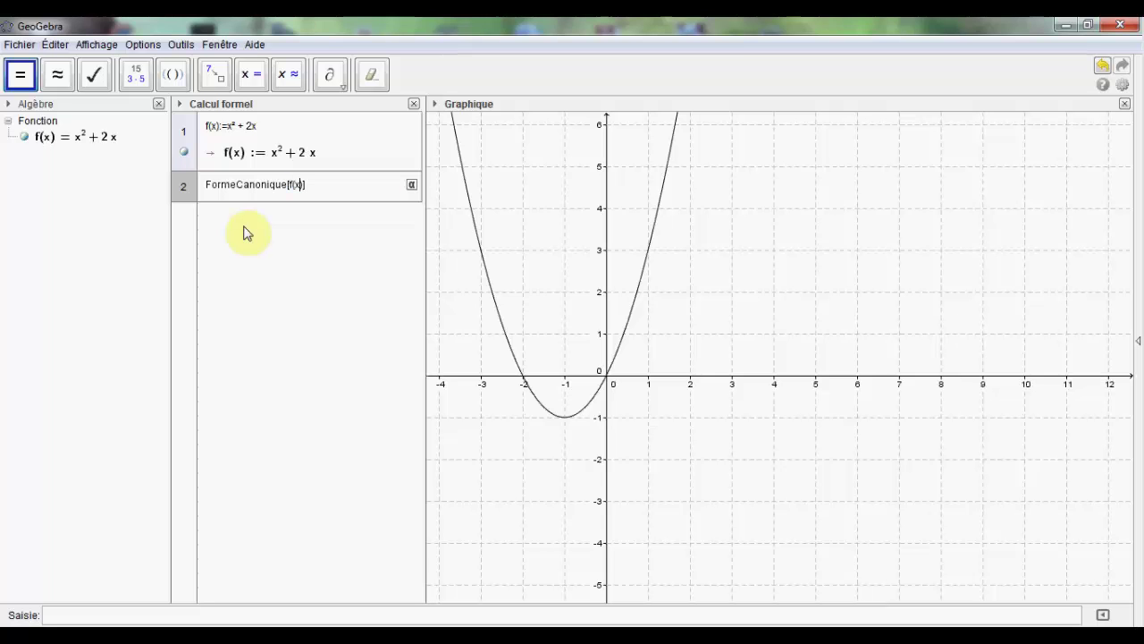
key(Return)
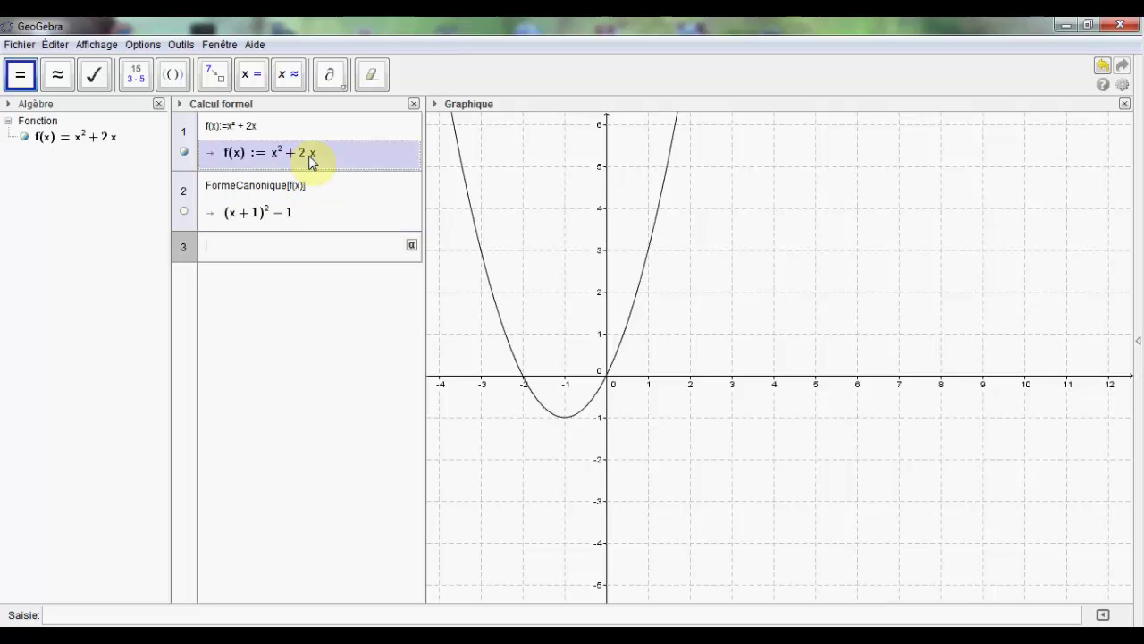
click(296, 247)
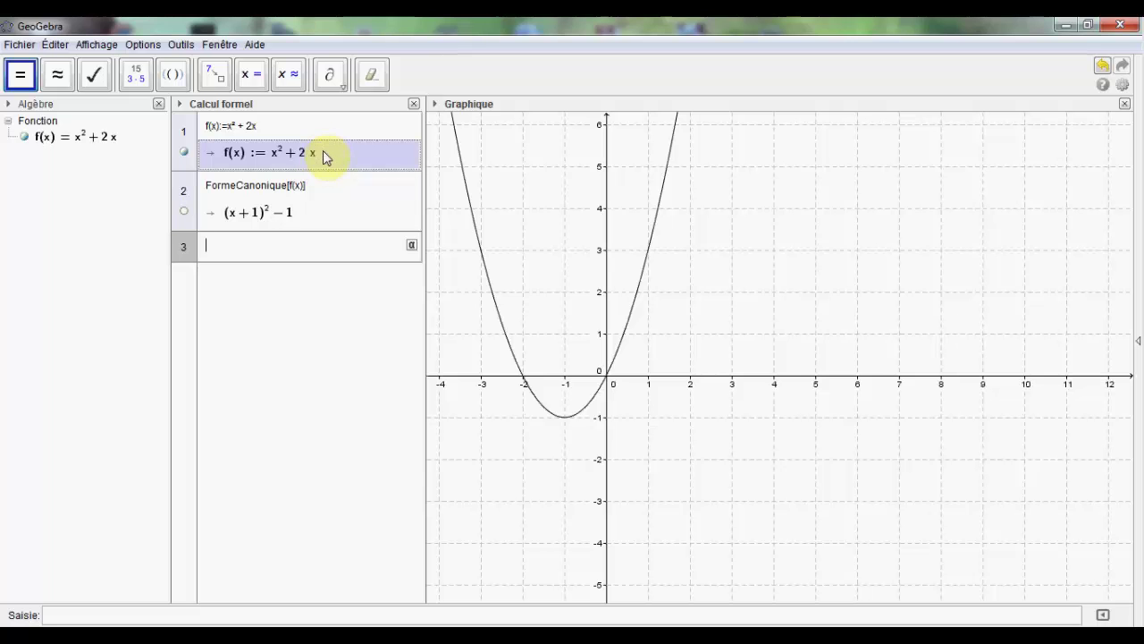
click(298, 217)
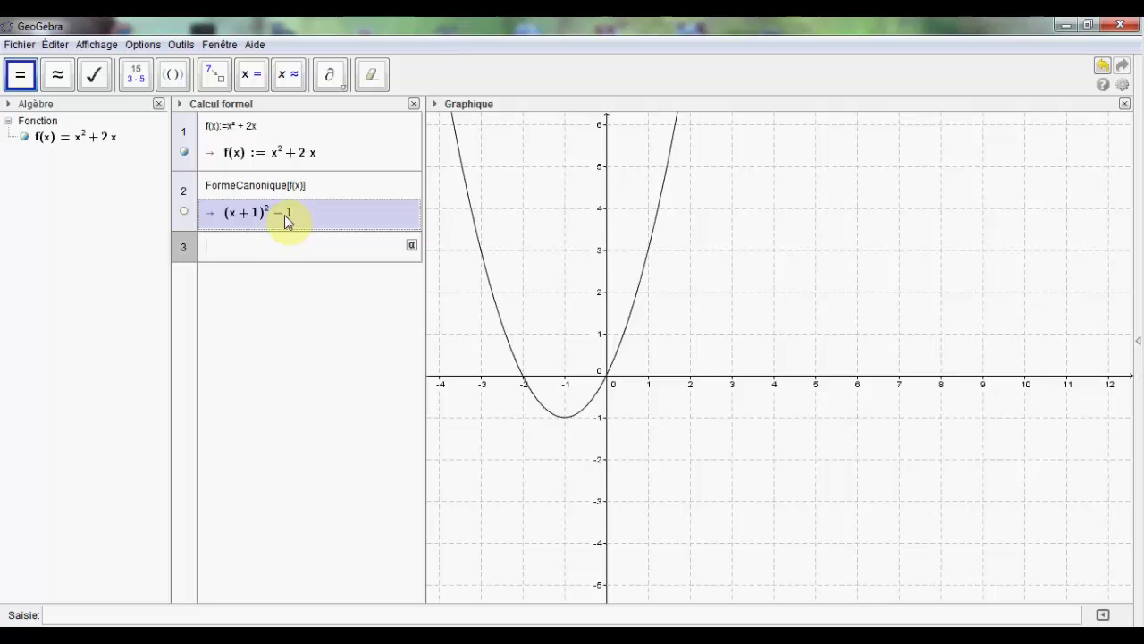
- Change the first row's definition of f(x) to x²-2x and restore it to x²+2x
click(244, 128)
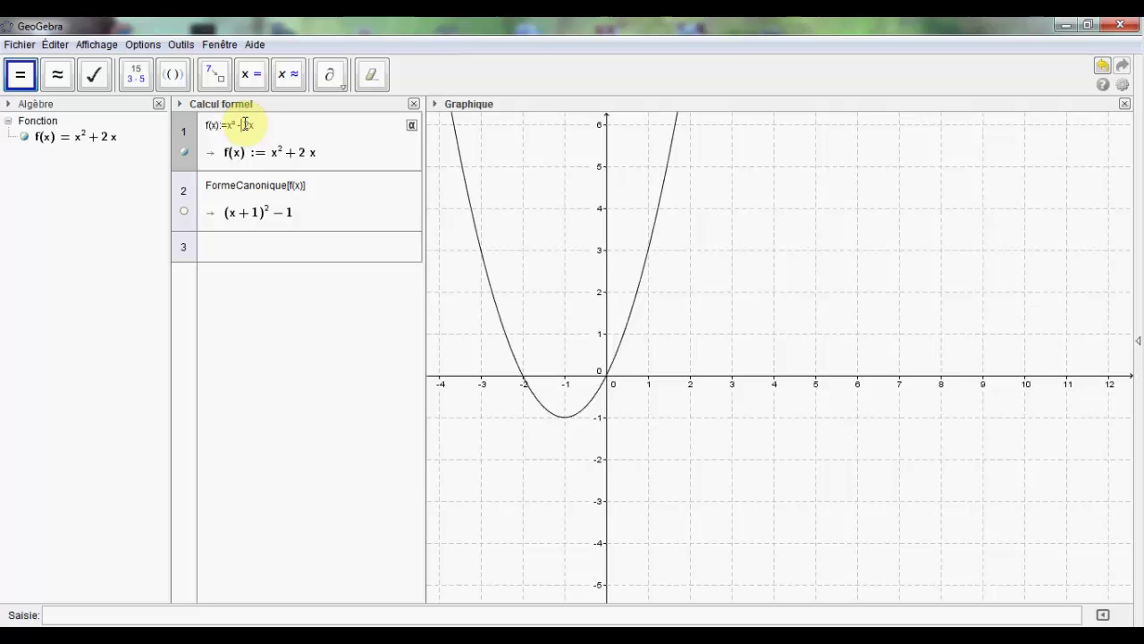
key(Return)
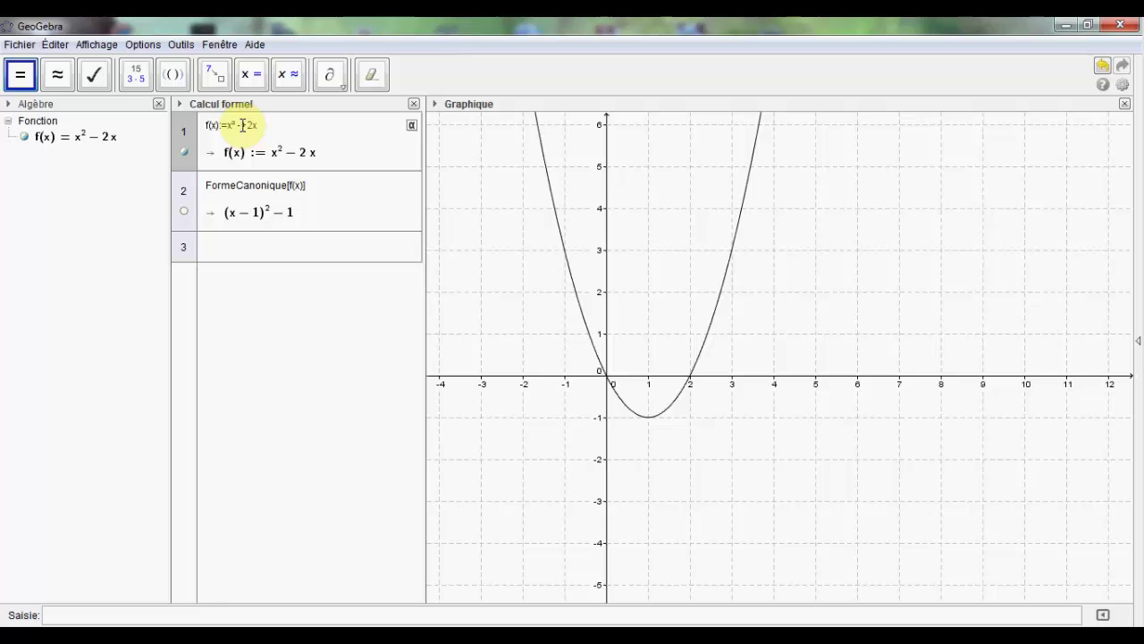
key(BackSpace)
text(+)
key(Return)
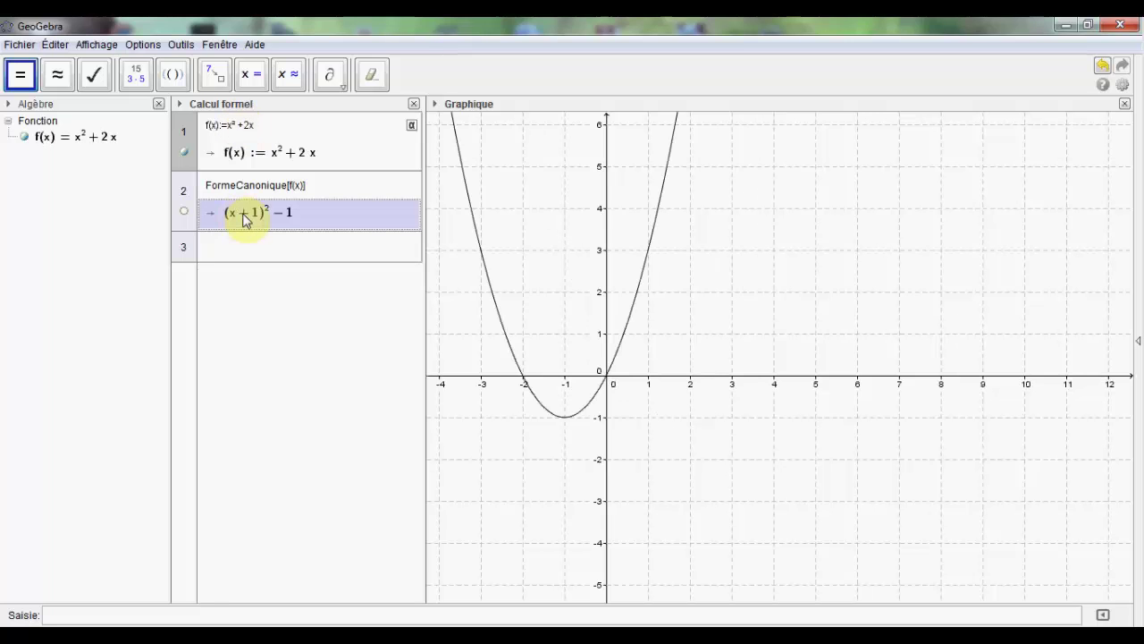
- Redefine f(x) in the first row as x²-2x, and after that as x²-3x
double_click(244, 125)
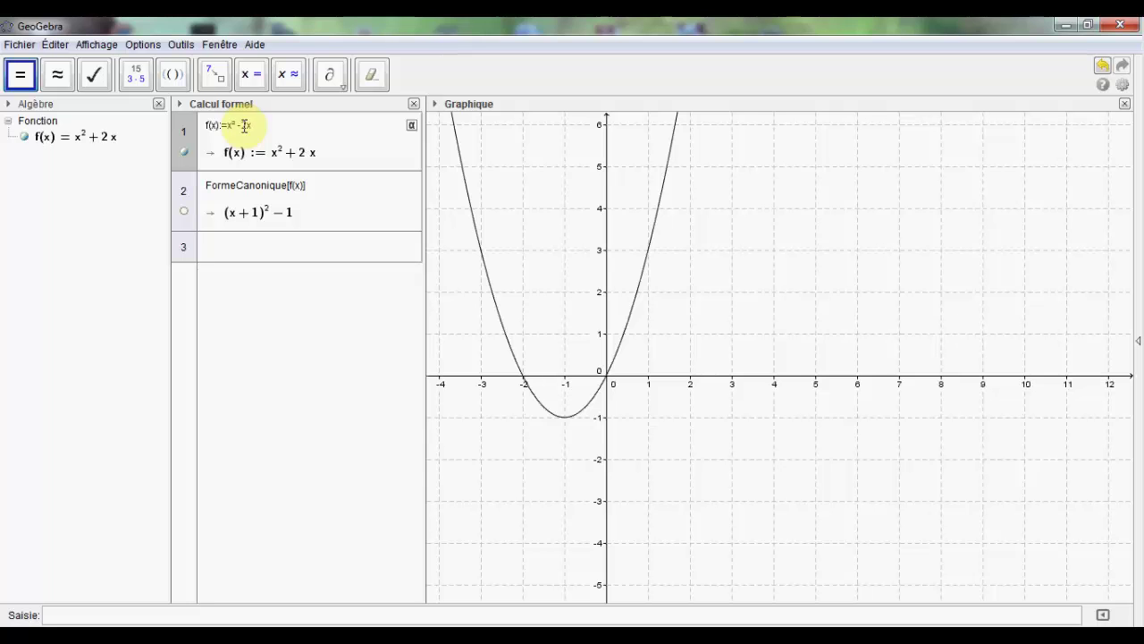
key(BackSpace)
text(-)
key(Return)
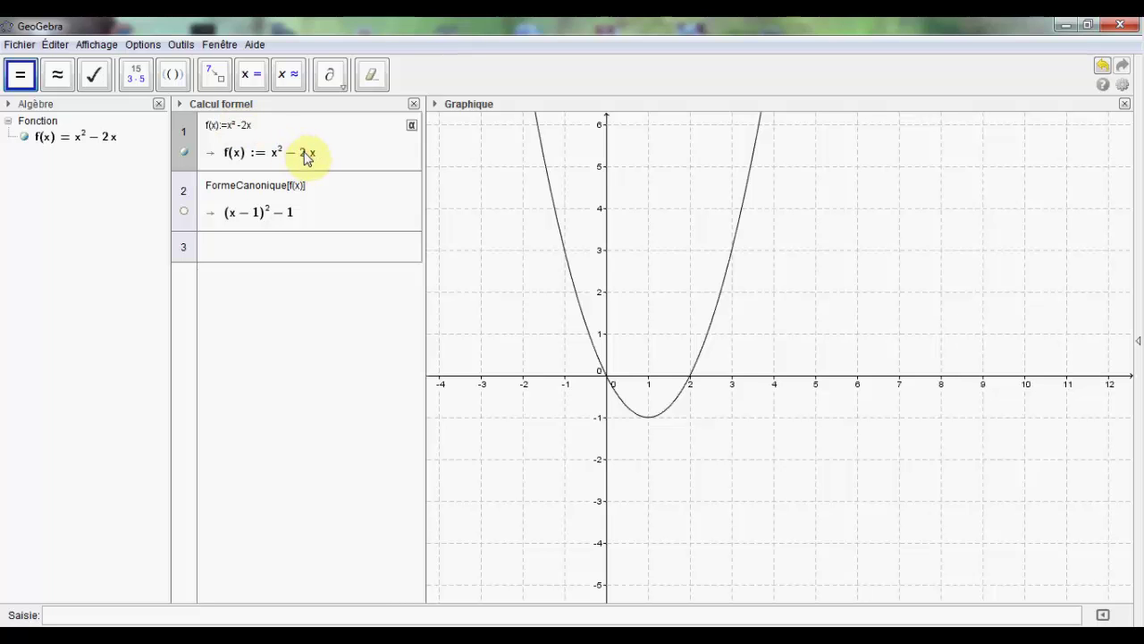
click(257, 123)
key(Return)
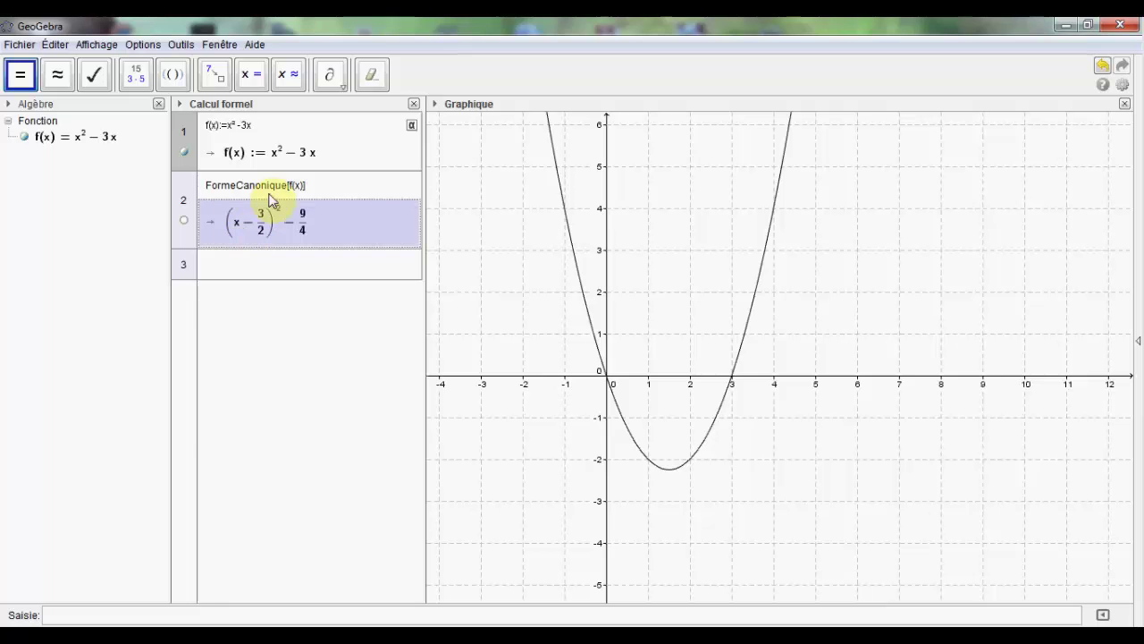
- Evaluate -(3/2)^2 in the third row to check the constant term, and delete that row
click(258, 264)
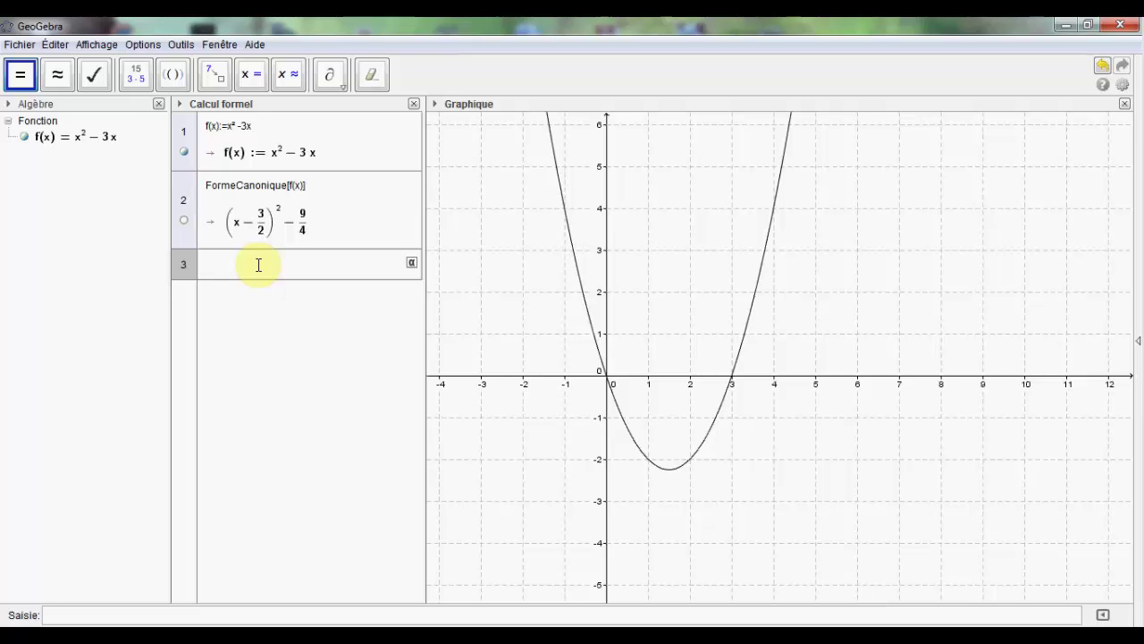
text(-(3/2)^2)
key(Return)
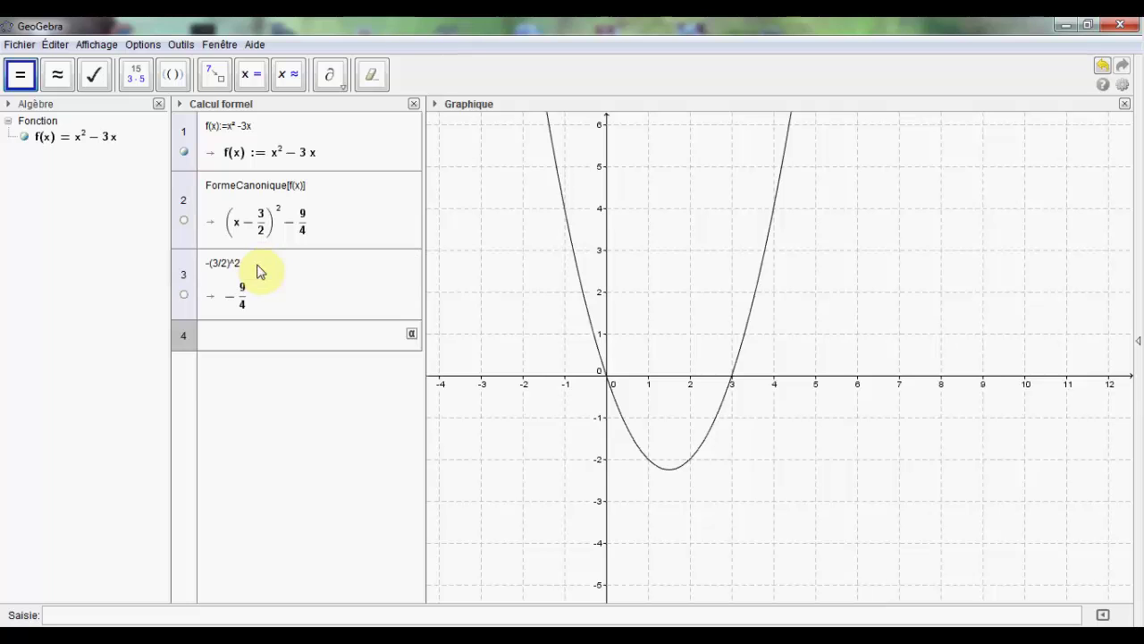
right_click(188, 264)
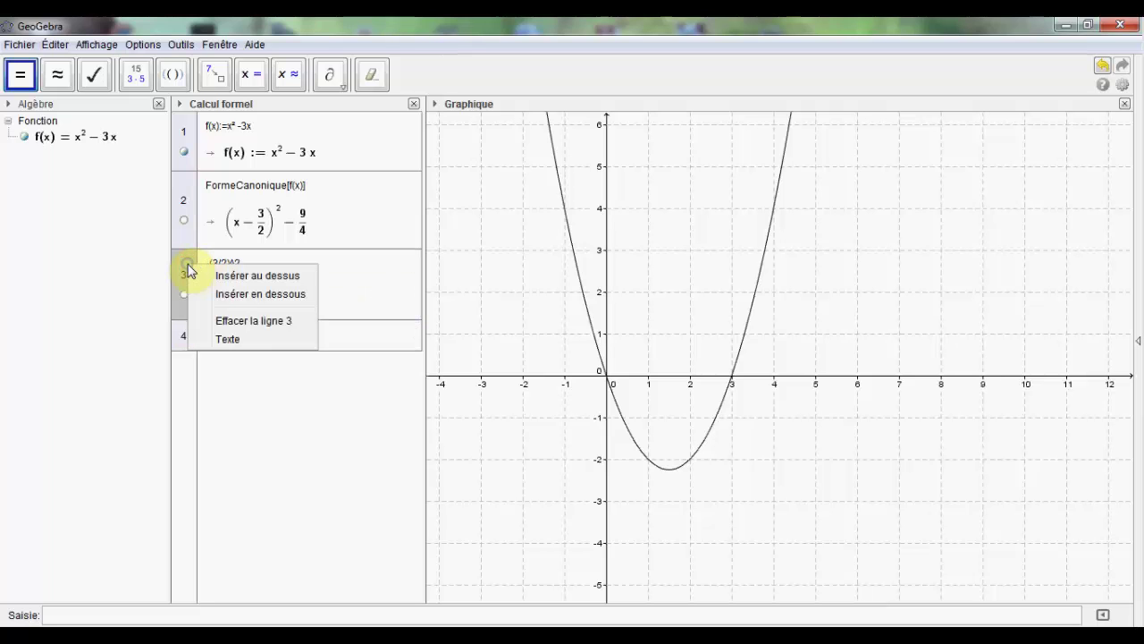
click(256, 322)
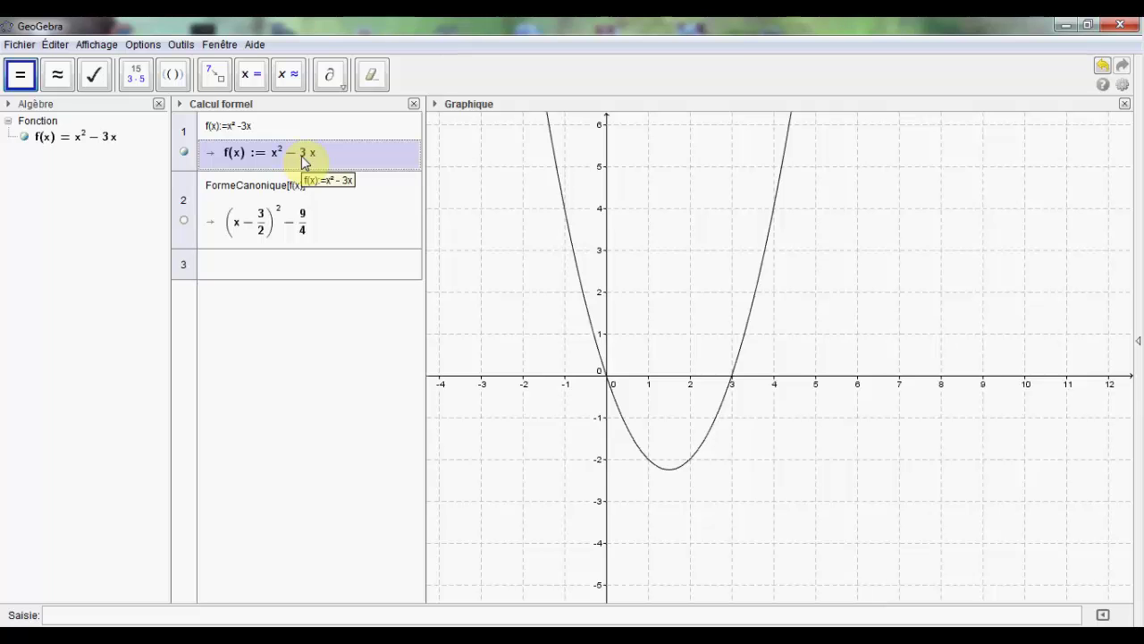
- Redefine f(x) in the first row as x²+x, and after that as x²+2x
click(251, 126)
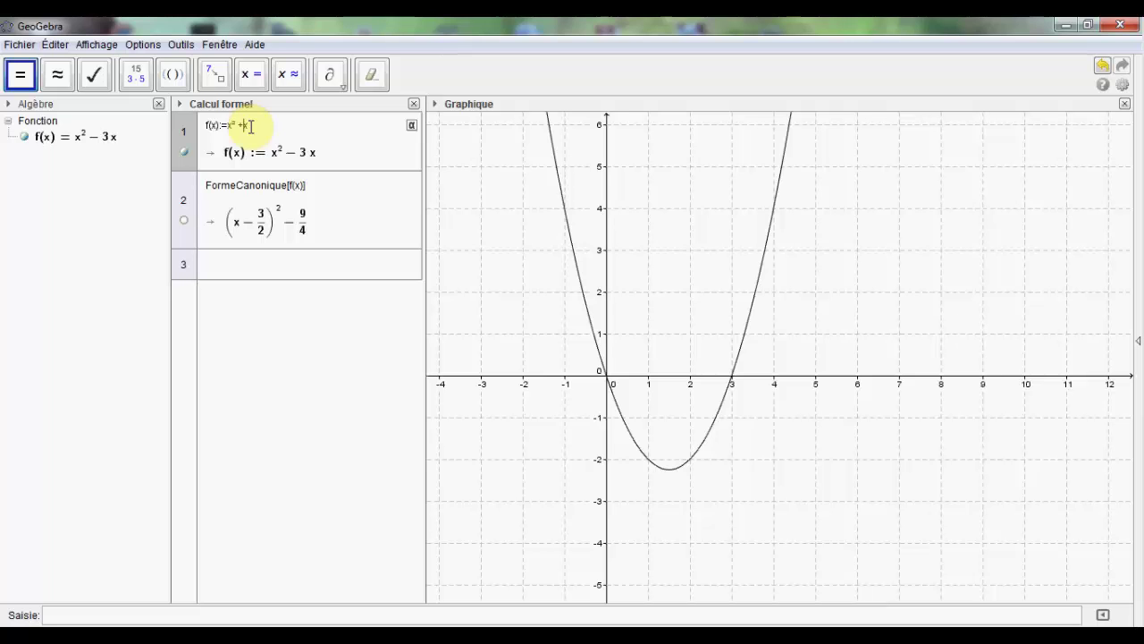
key(Return)
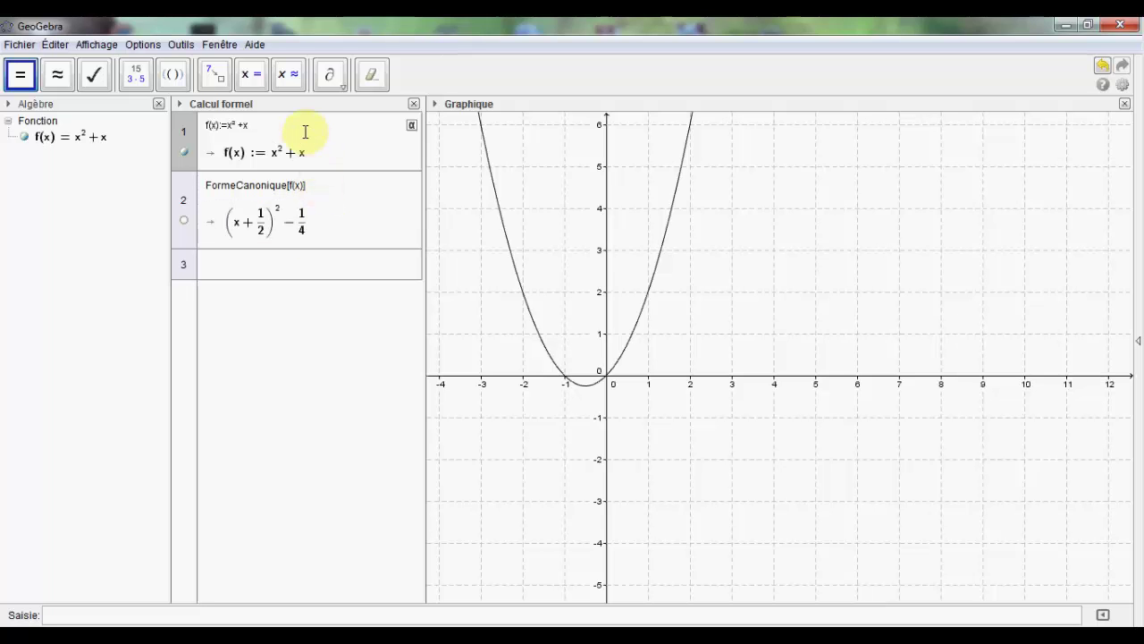
click(246, 126)
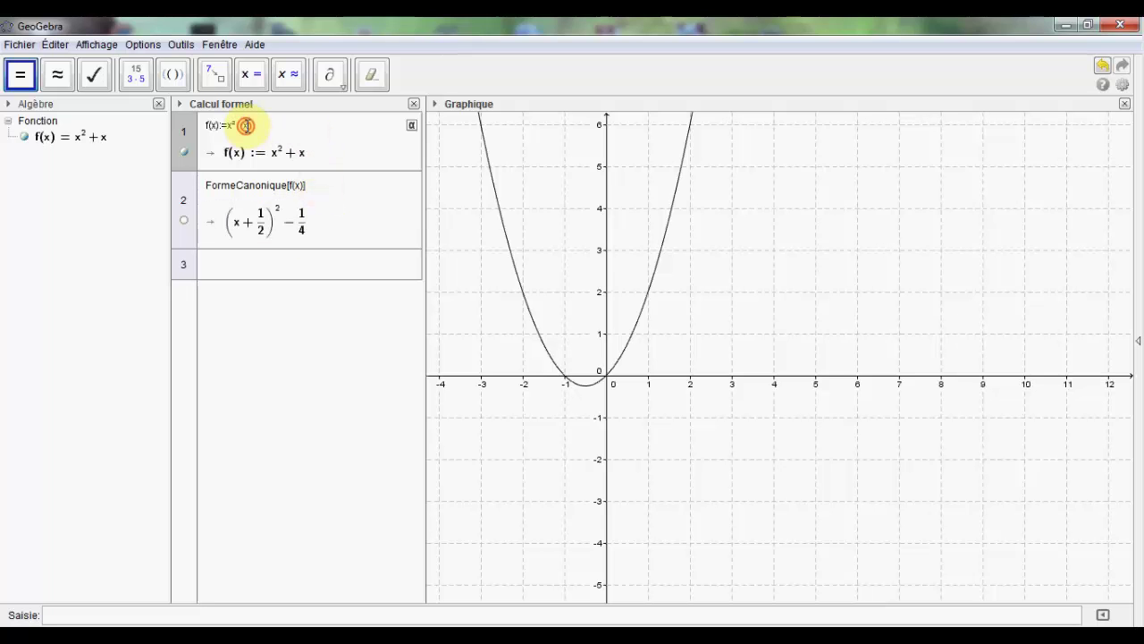
click(245, 126)
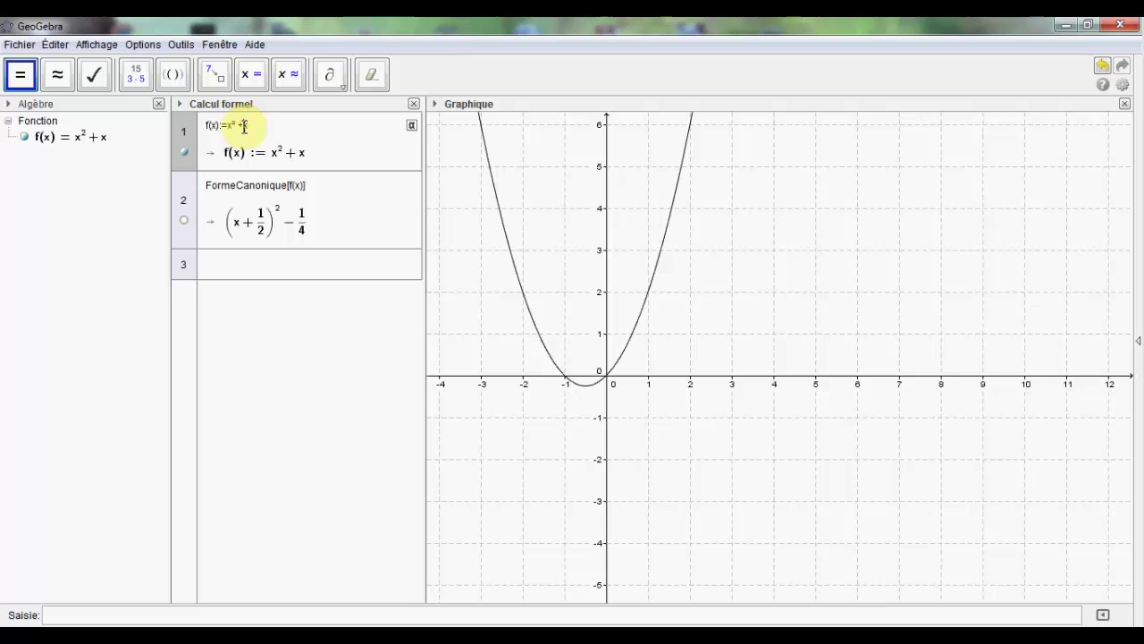
text(2)
key(Return)
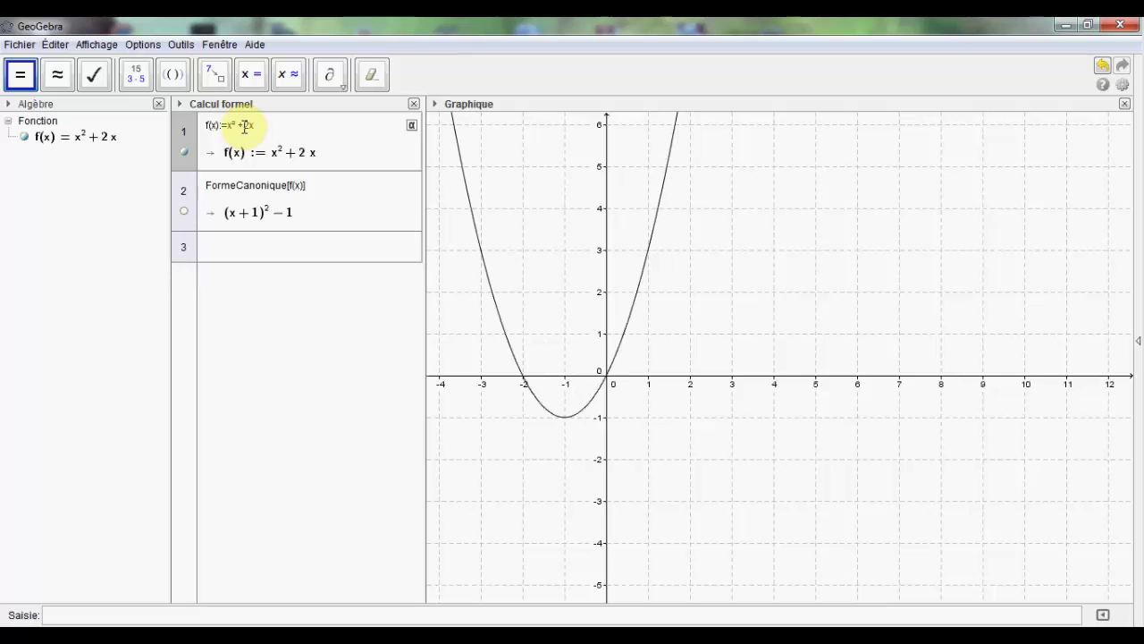
- Add the constant 6 to the first row's definition, making f(x) equal to x²+2x+6, and recompute the rows
click(291, 218)
click(282, 131)
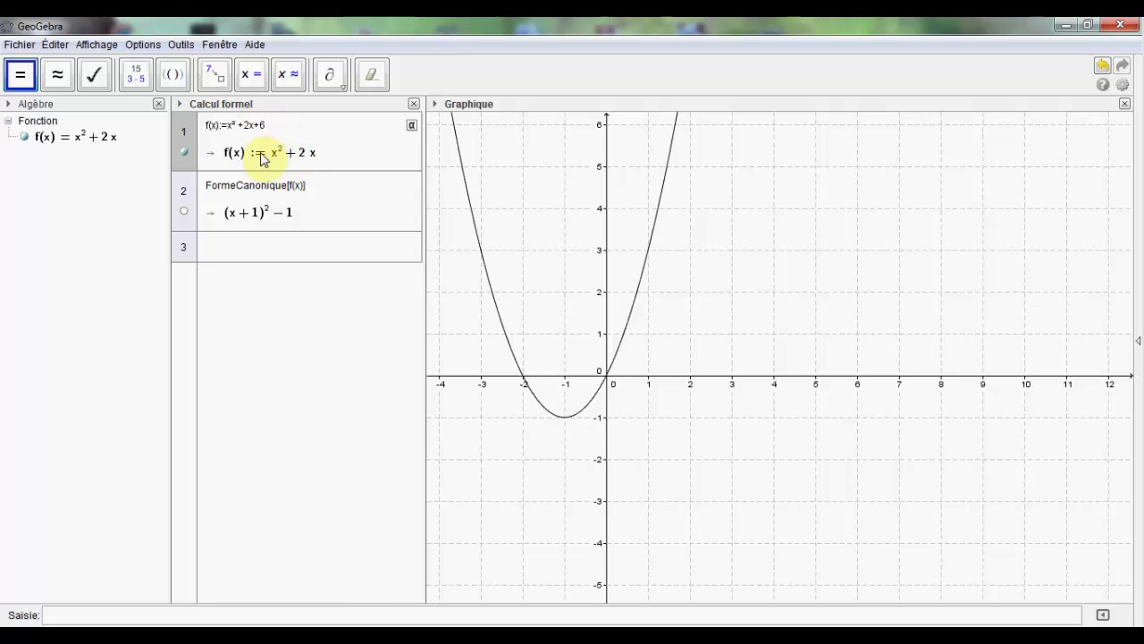
click(231, 219)
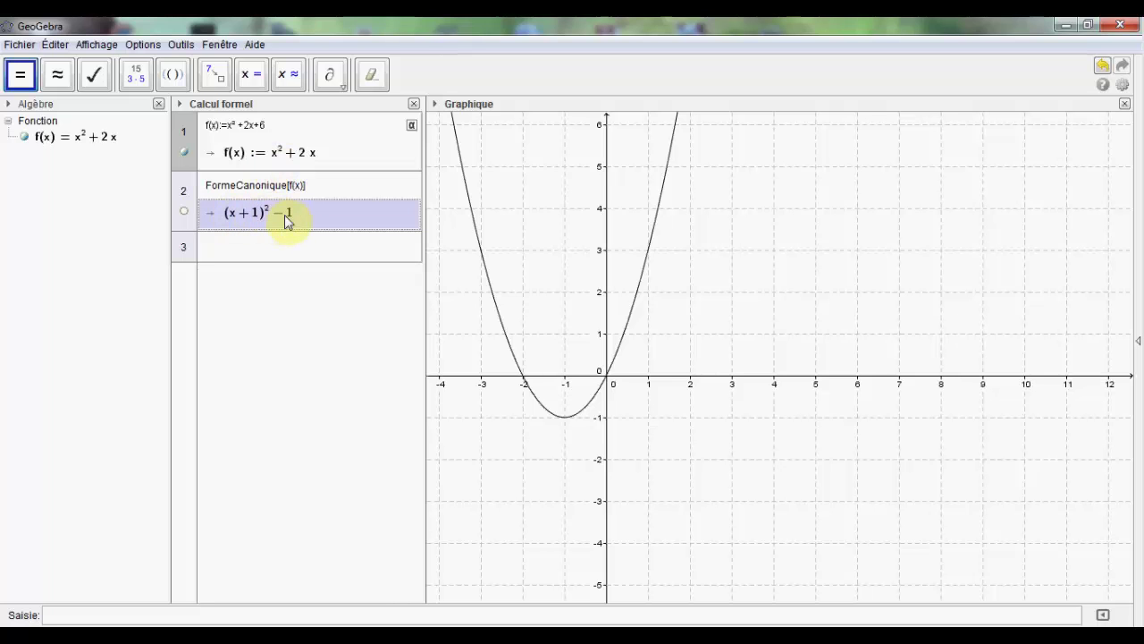
click(265, 125)
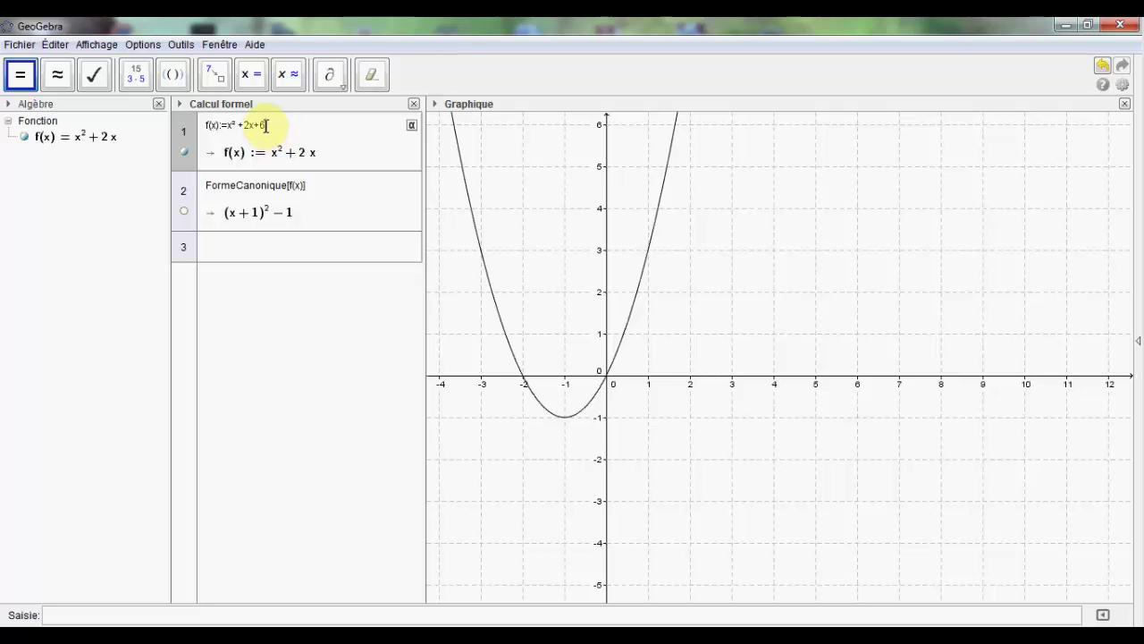
click(306, 213)
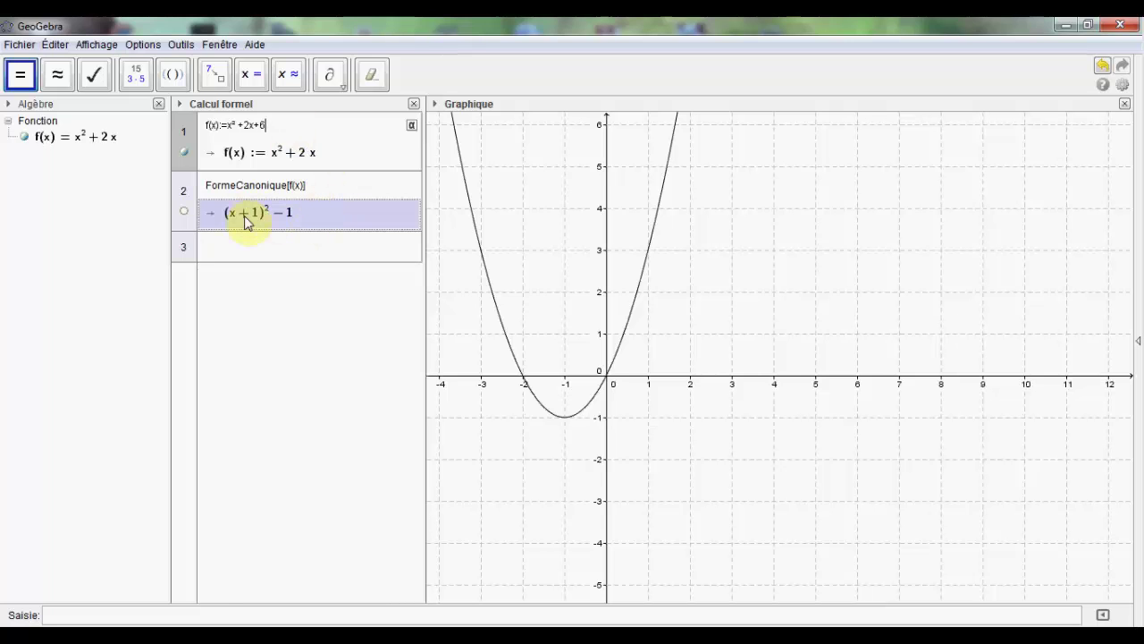
click(266, 126)
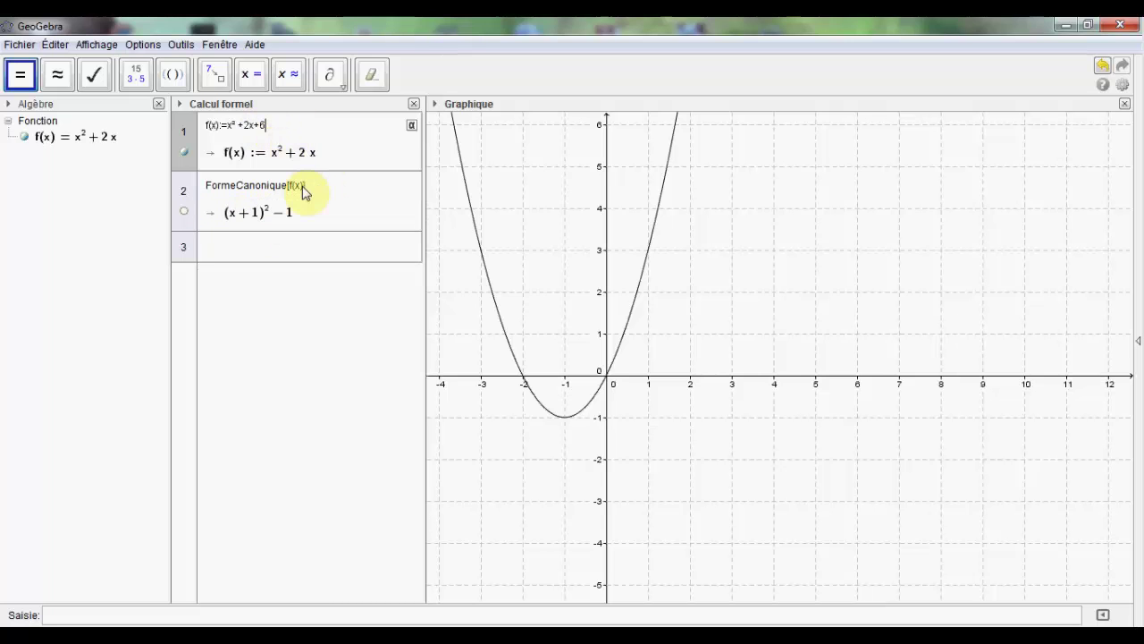
click(309, 213)
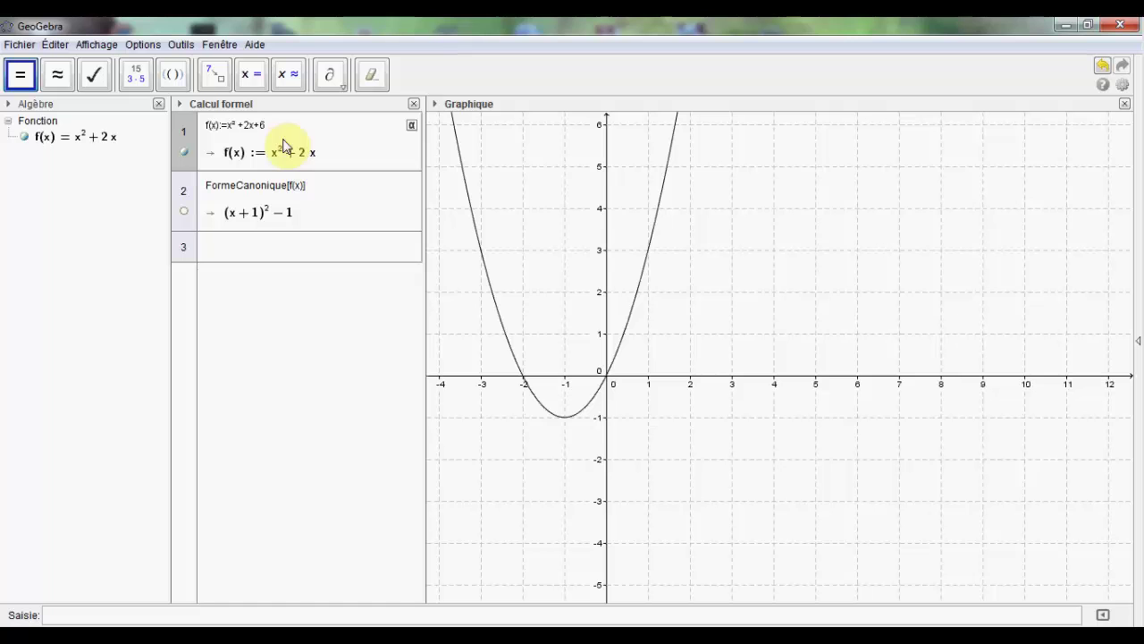
key(Return)
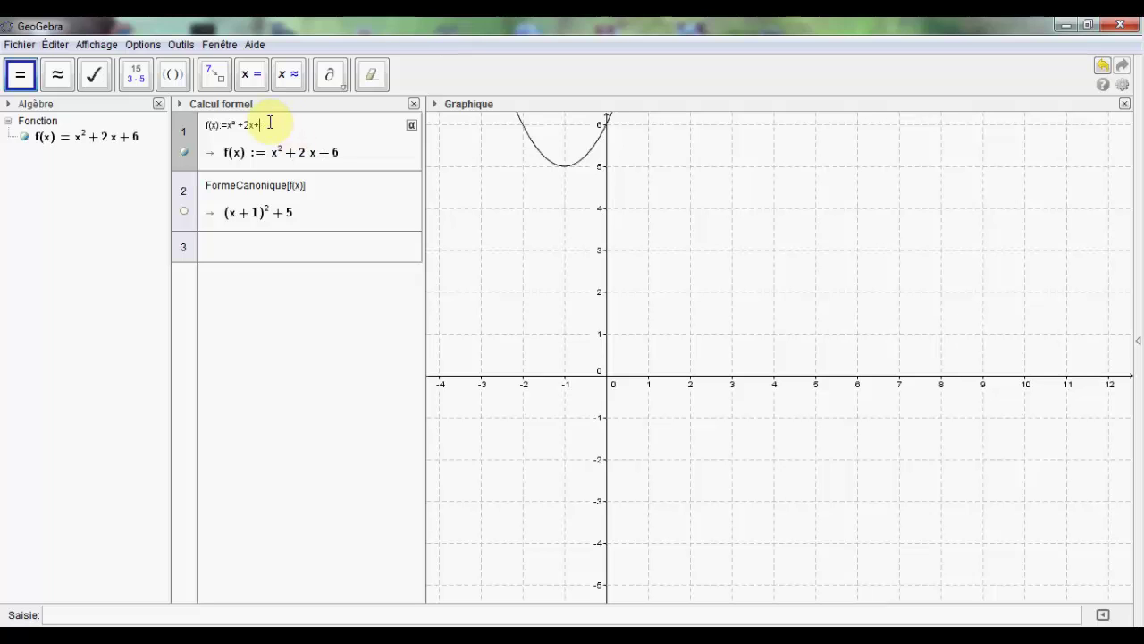
- Remove the constant term from f(x) to evaluate x²+2x, and add +6 back to the definition
key(Return)
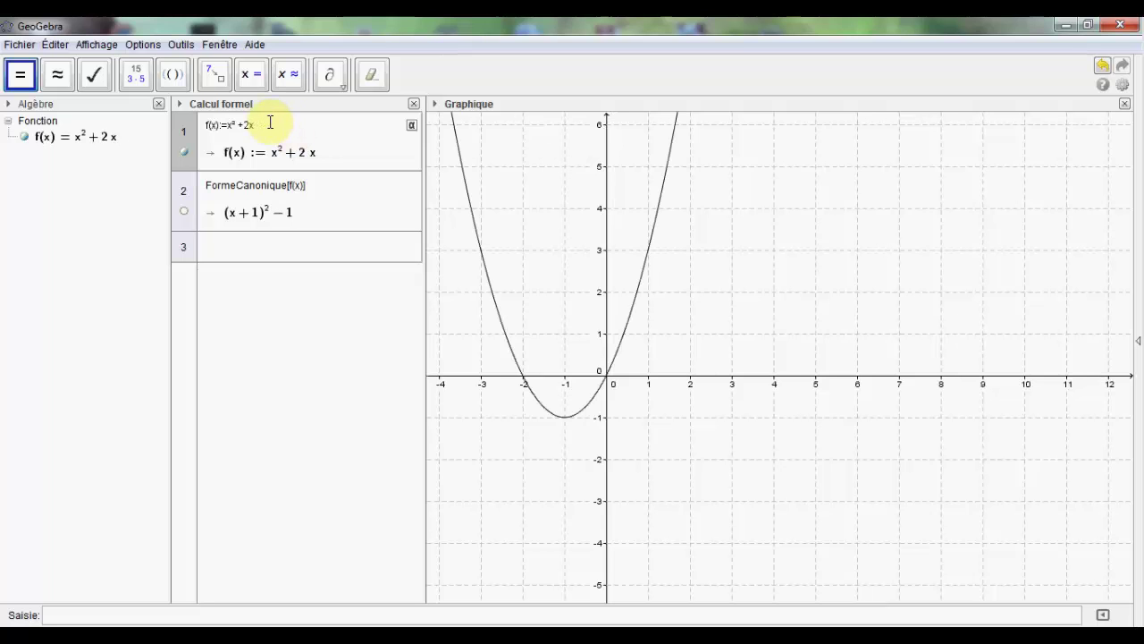
text(+6)
key(Return)
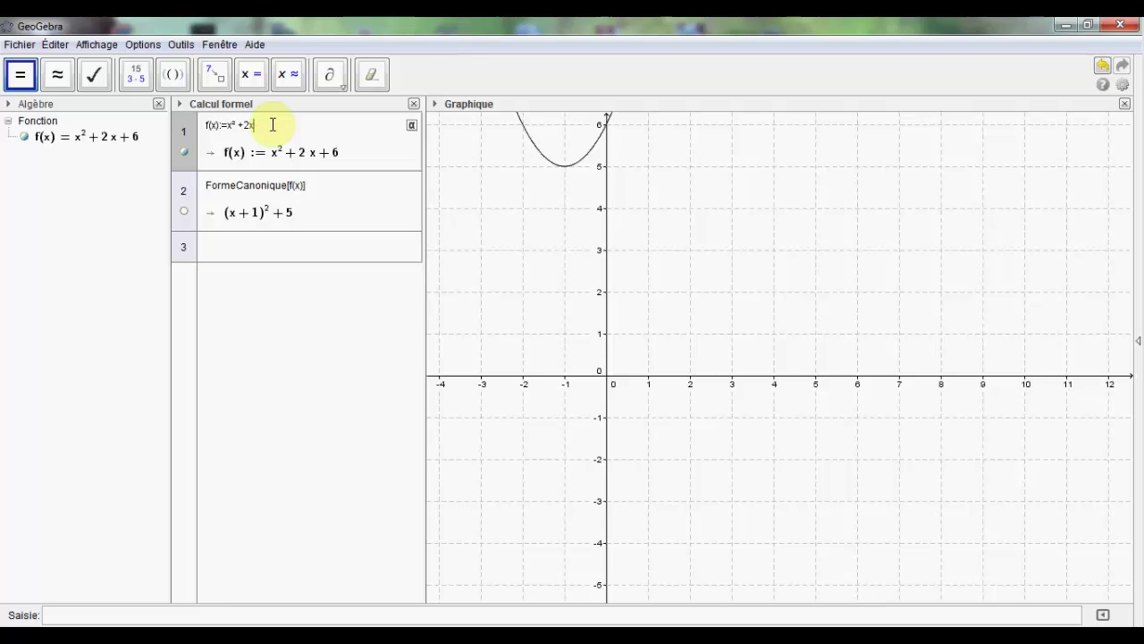
- Redefine f(x) in the first row as x²+5x and recompute the rows
click(251, 126)
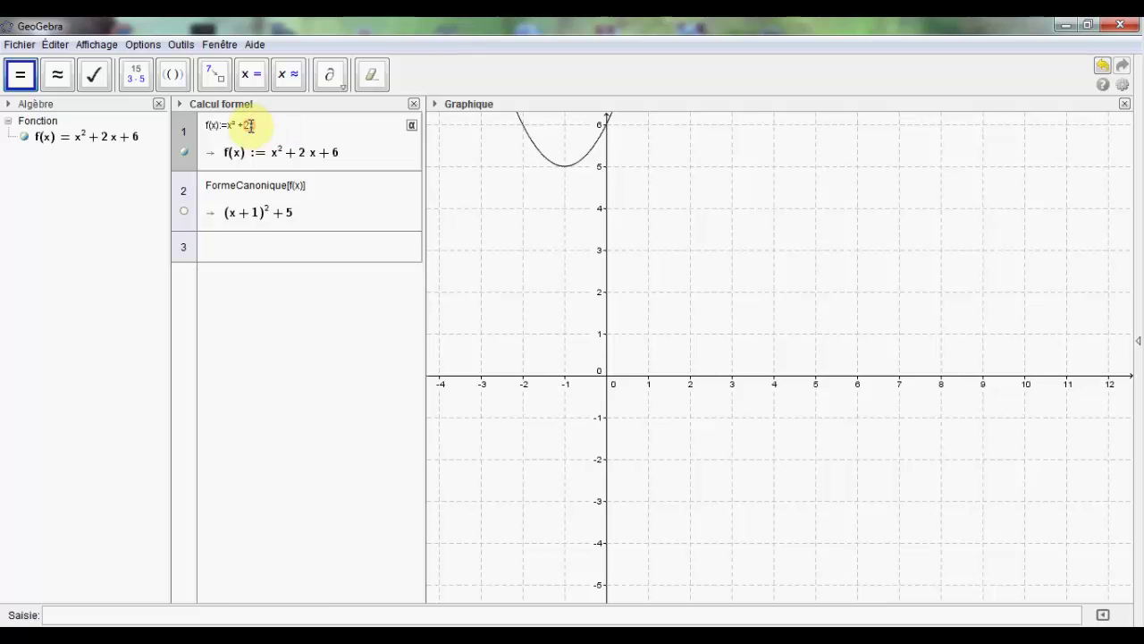
key(BackSpace)
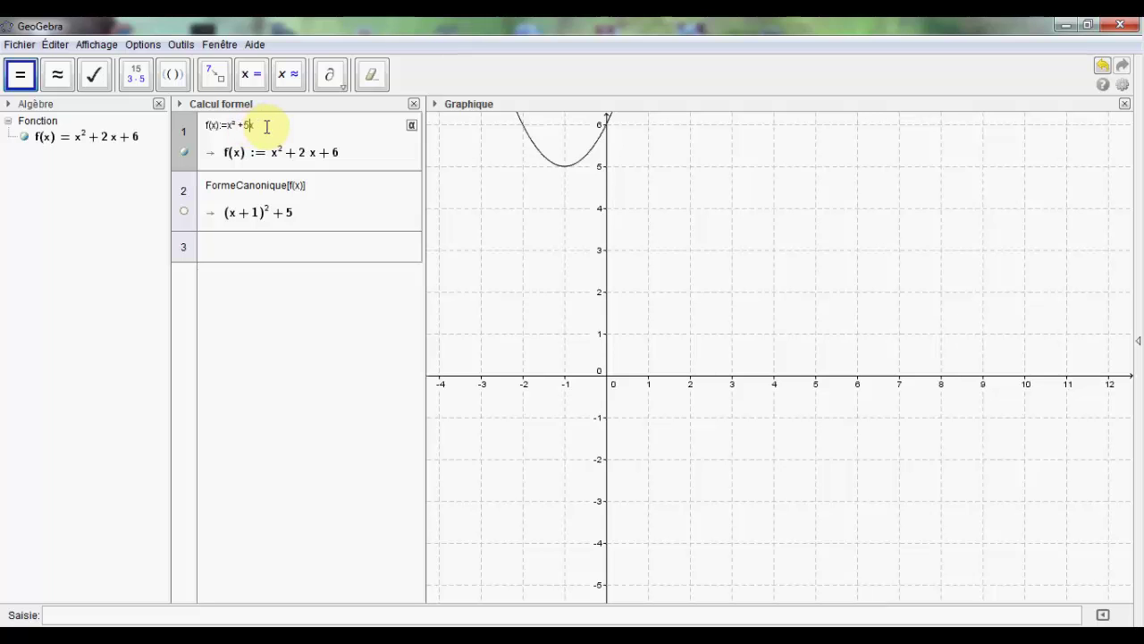
click(261, 125)
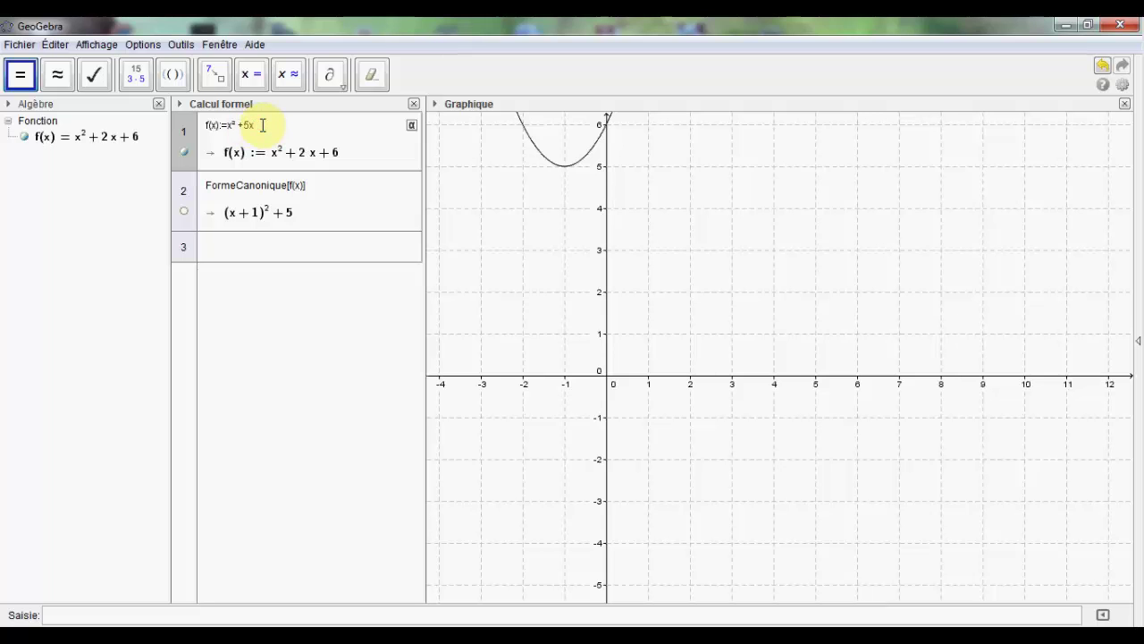
key(Return)
- Add the constant 7/2 to the first row's definition, making f(x) equal to x²+5x+7/2, and recompute the rows
click(234, 237)
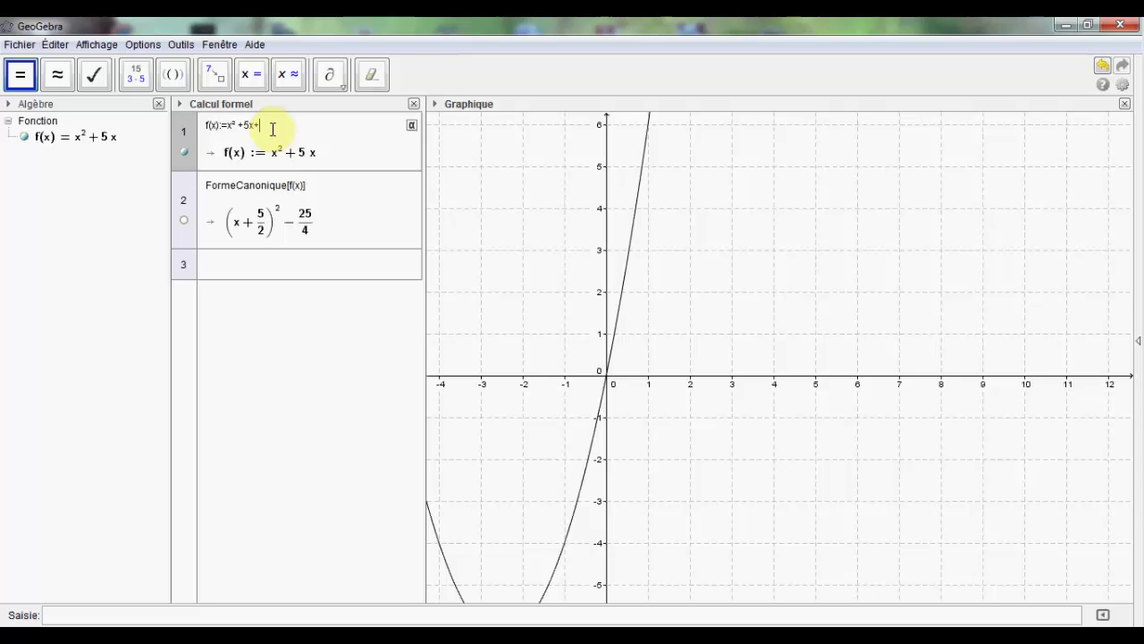
text(7/2)
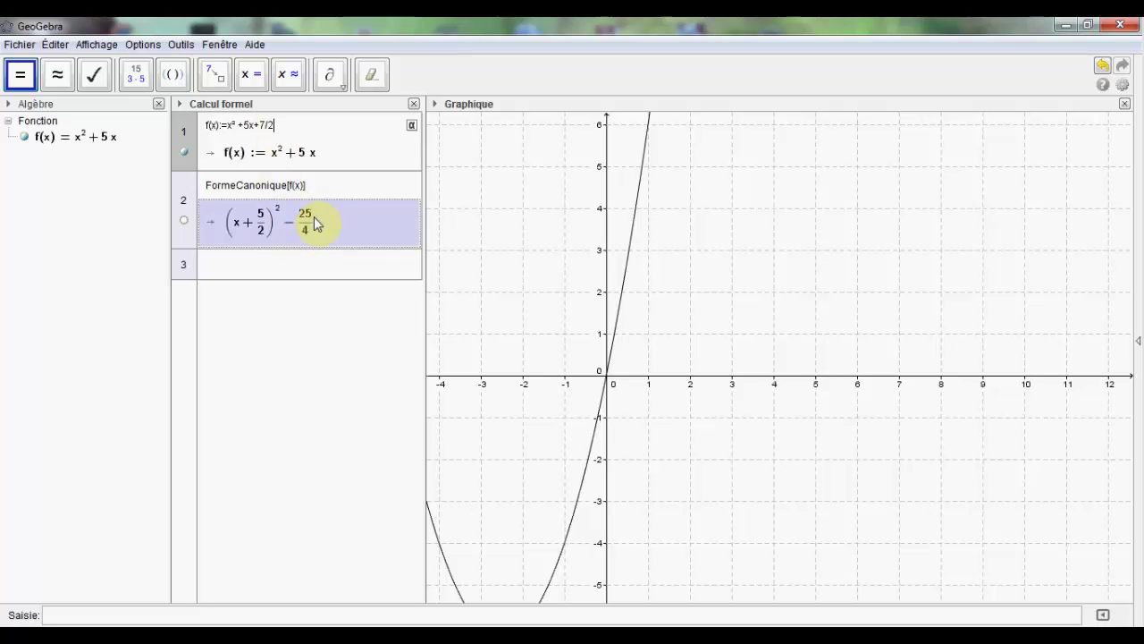
click(245, 262)
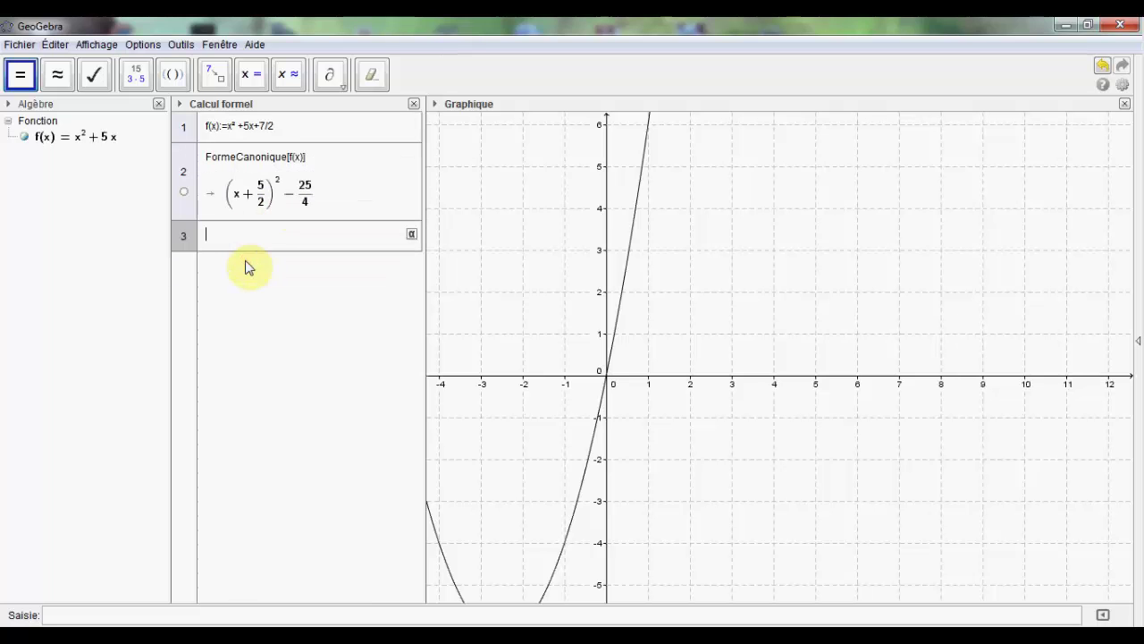
click(283, 124)
text(+7/2)
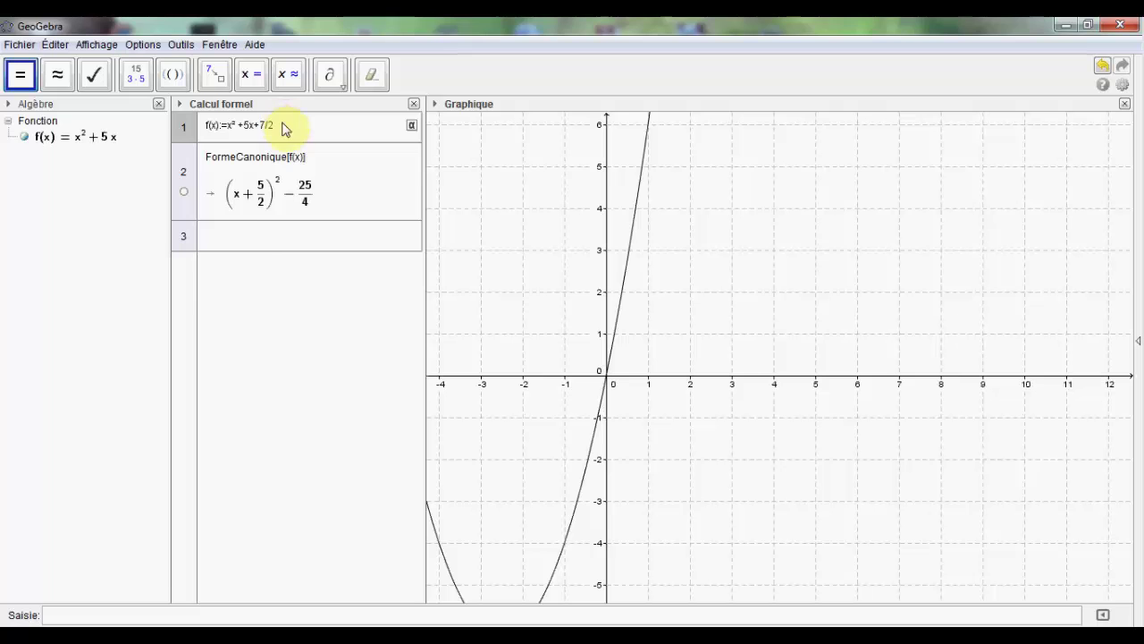
key(Return)
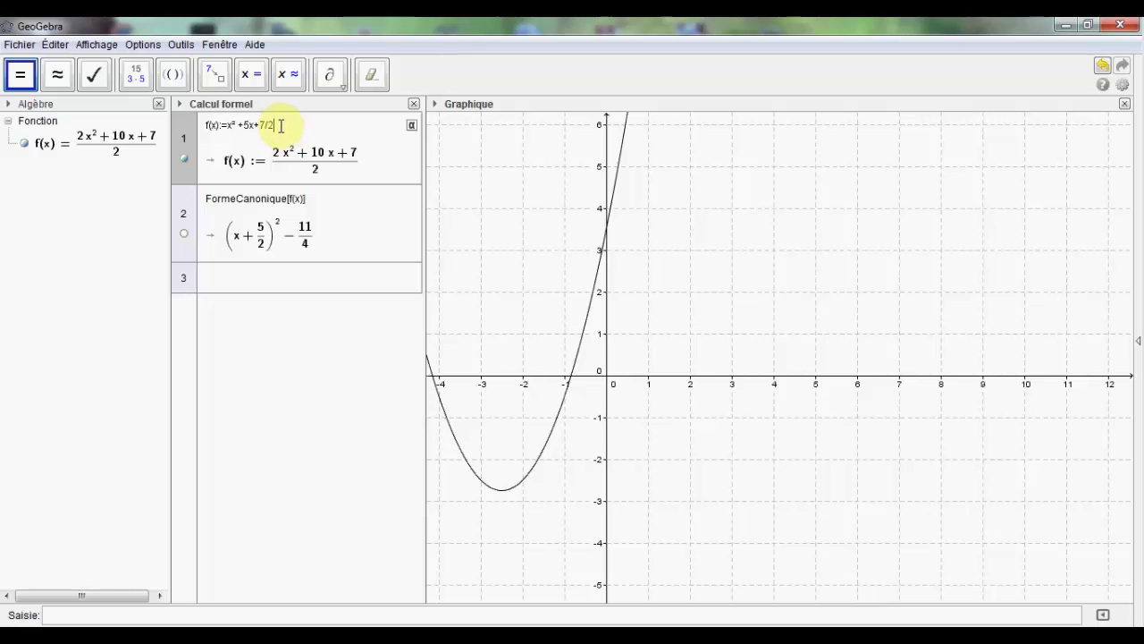
- Remove the constant so f(x) is x²+5x again, and evaluate -25/4+7/2 in the third row
key(Return)
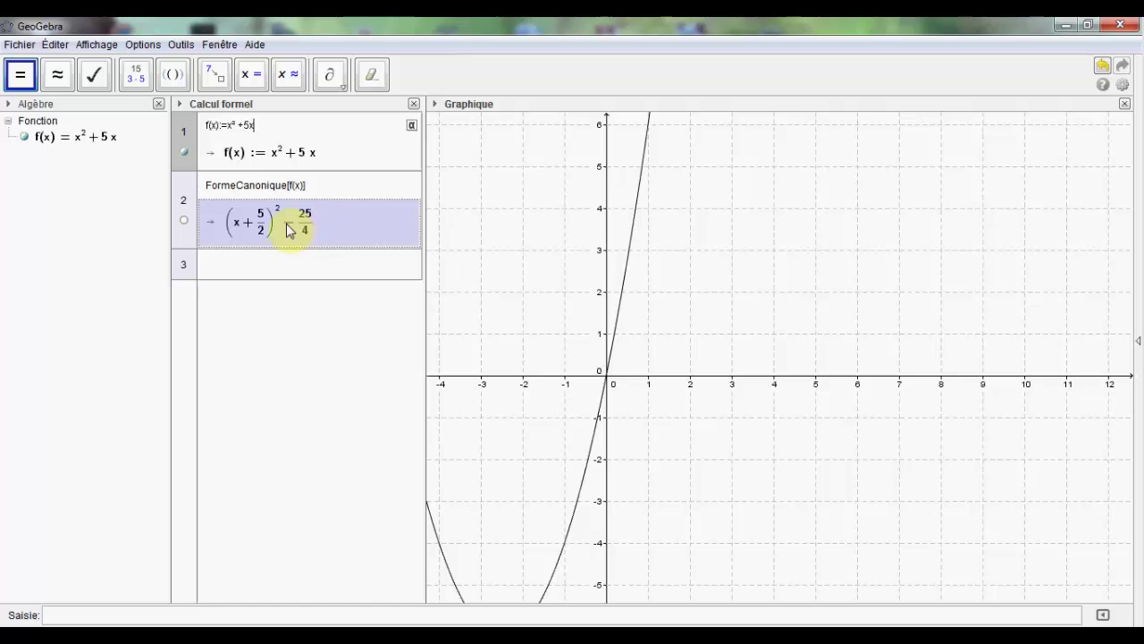
click(231, 261)
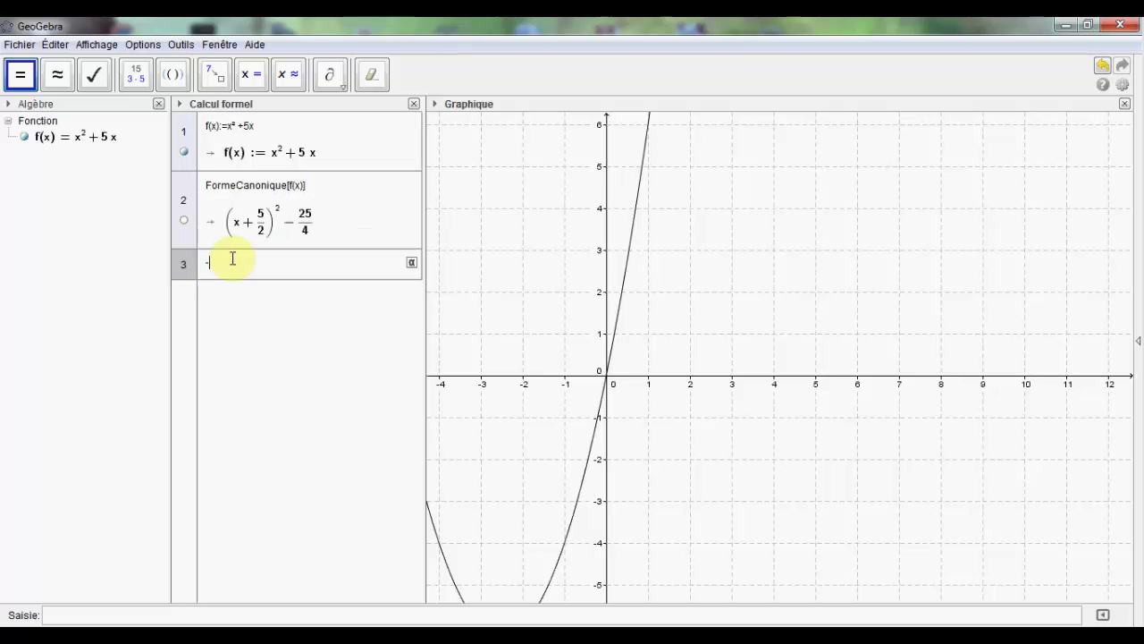
text(-25/4)
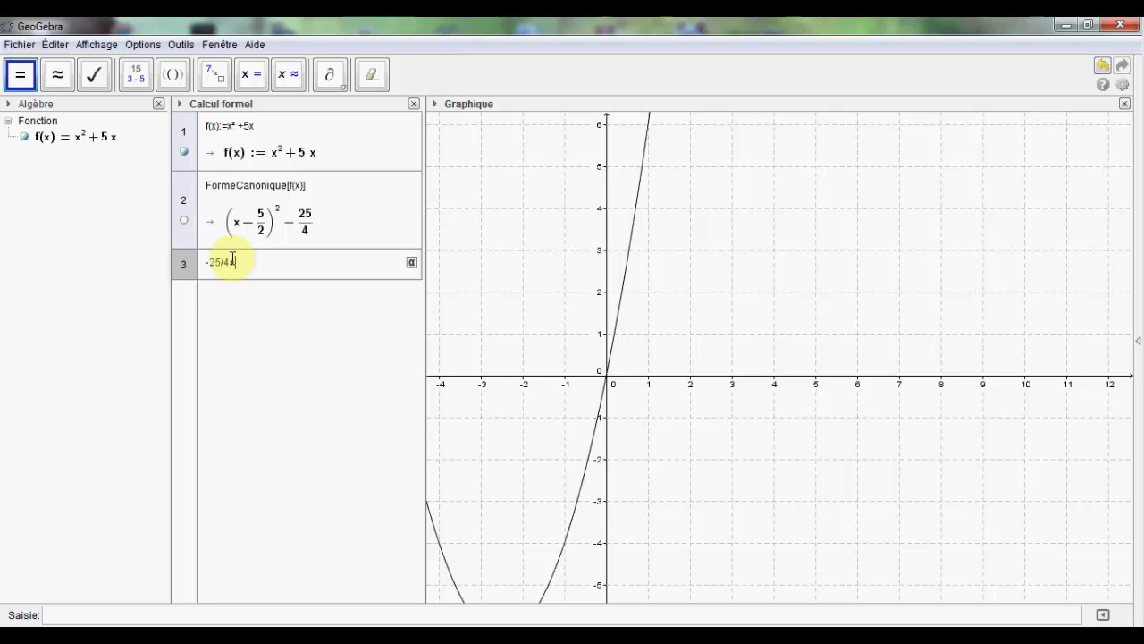
text(+7/2)
key(Return)
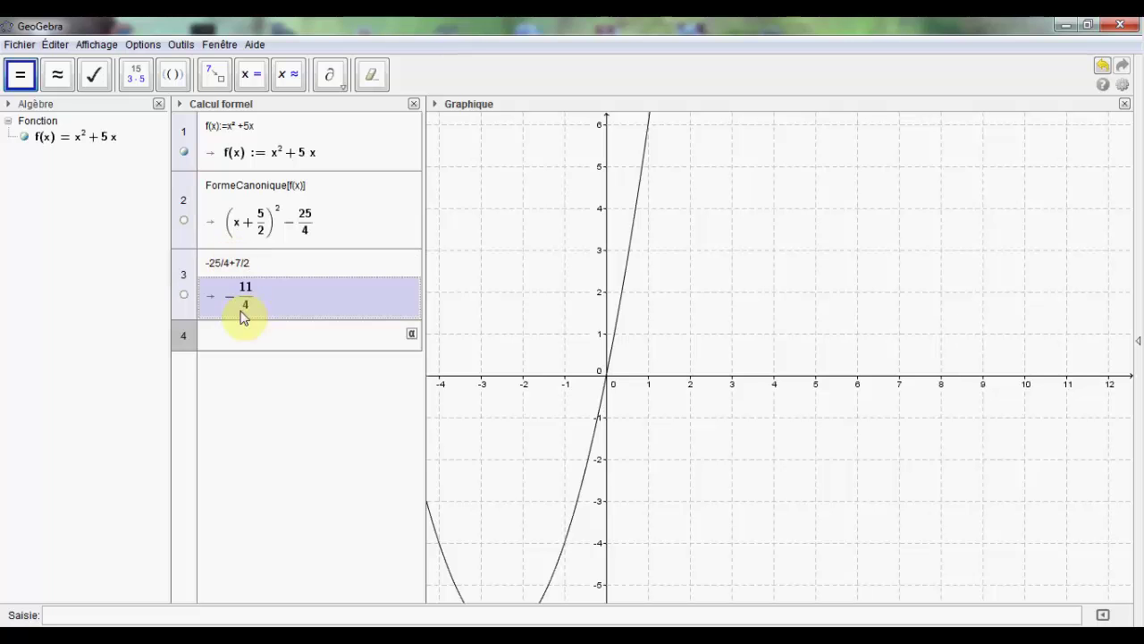
- Add +7/2 back to the first row's definition of f(x) and recompute the rows
click(262, 125)
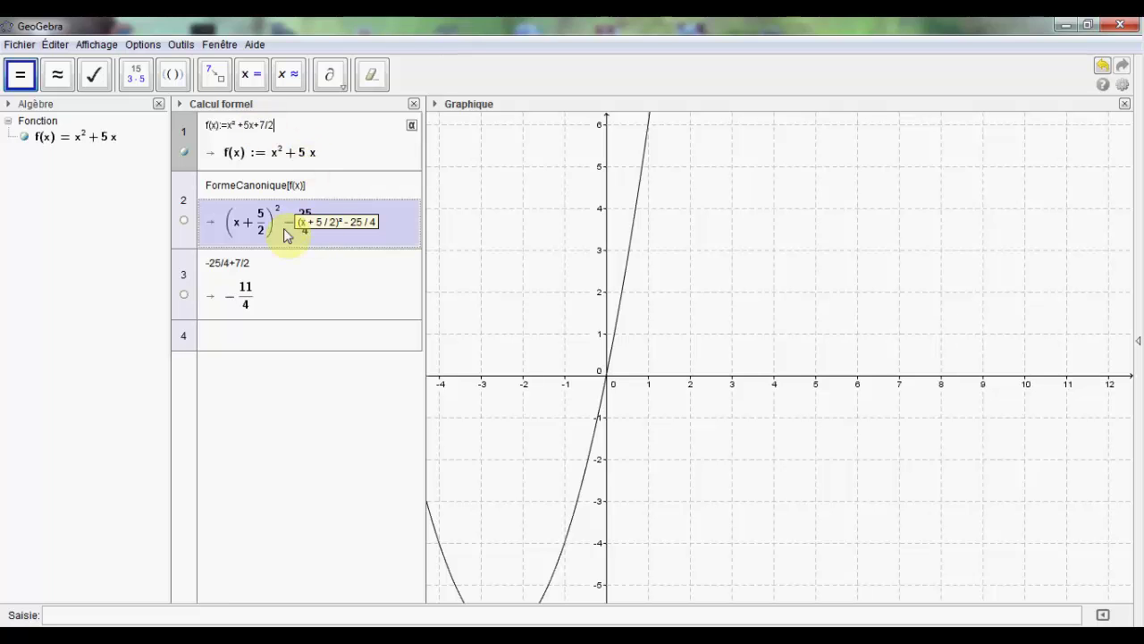
click(259, 125)
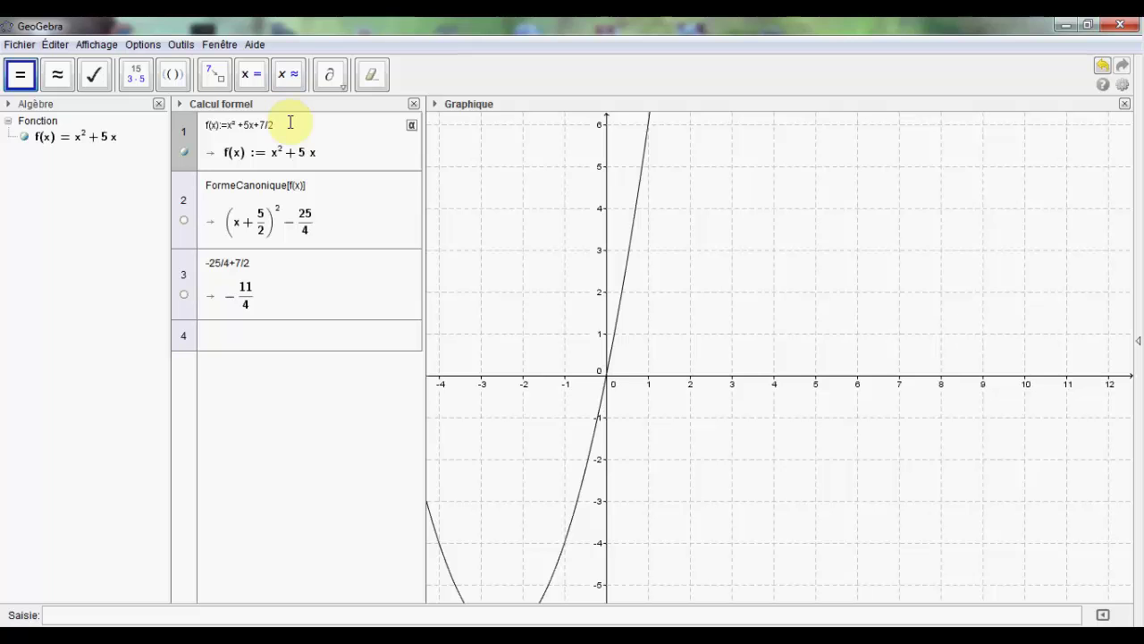
key(Return)
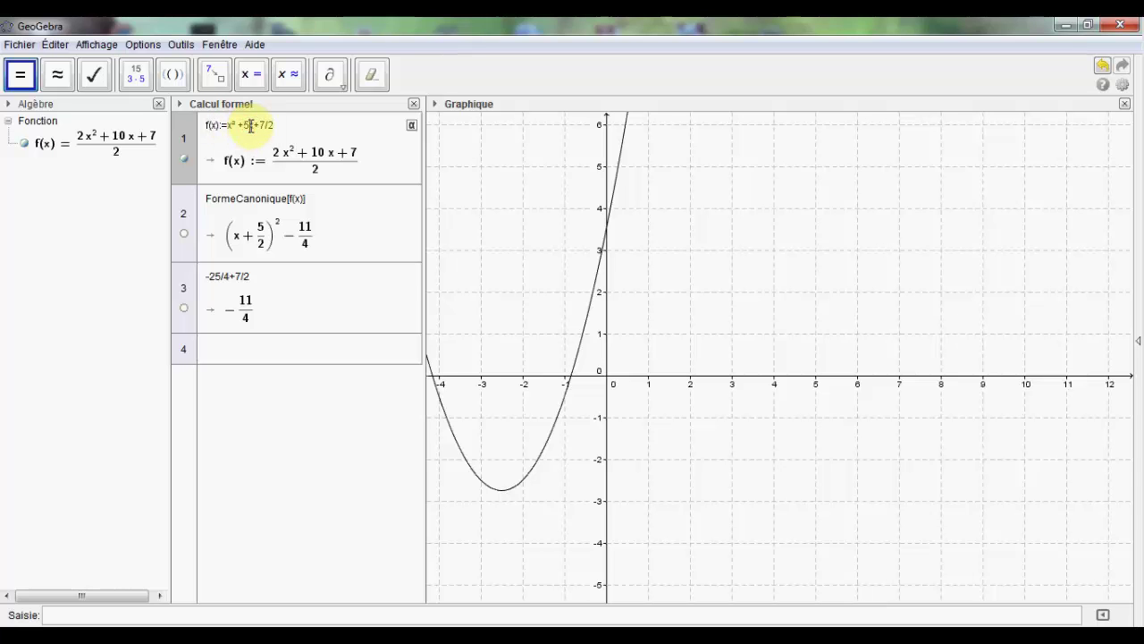
- Redefine f(x) in the first row as 2x²+4x+3 and recompute the rows
text(2)
key(BackSpace)
text(4)
key(BackSpace)
key(BackSpace)
key(BackSpace)
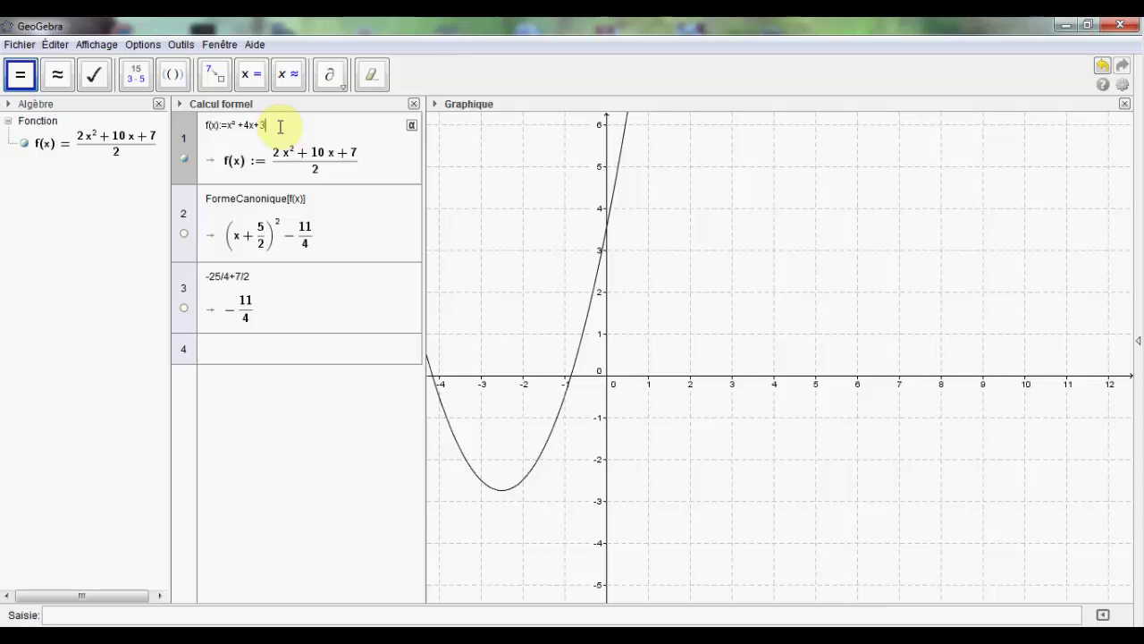
click(228, 125)
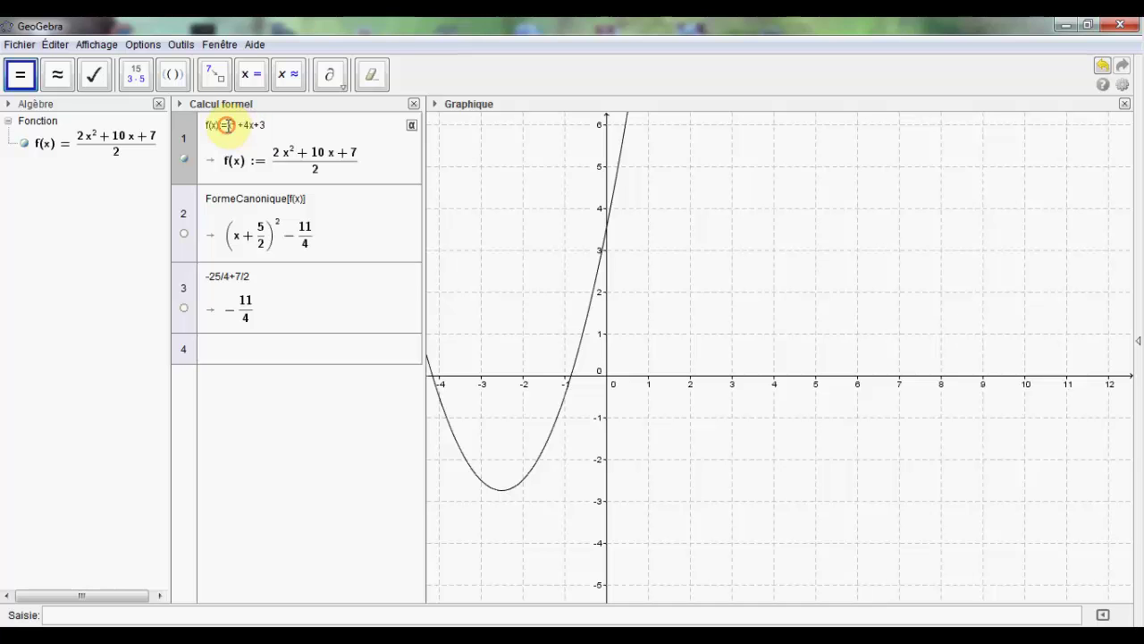
text(2)
click(287, 129)
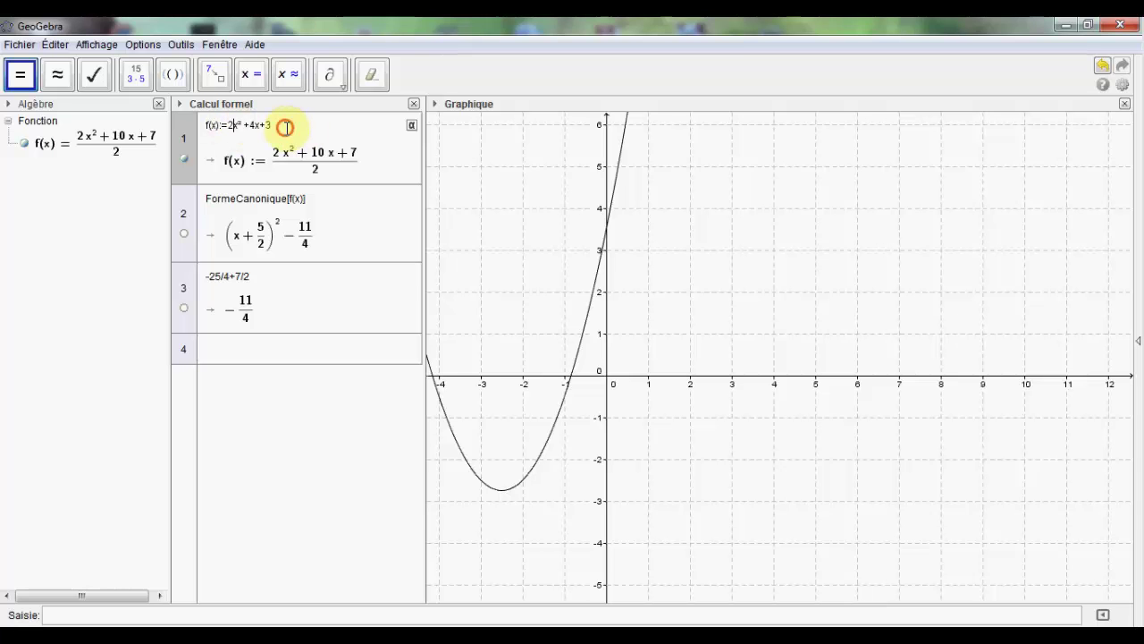
key(Return)
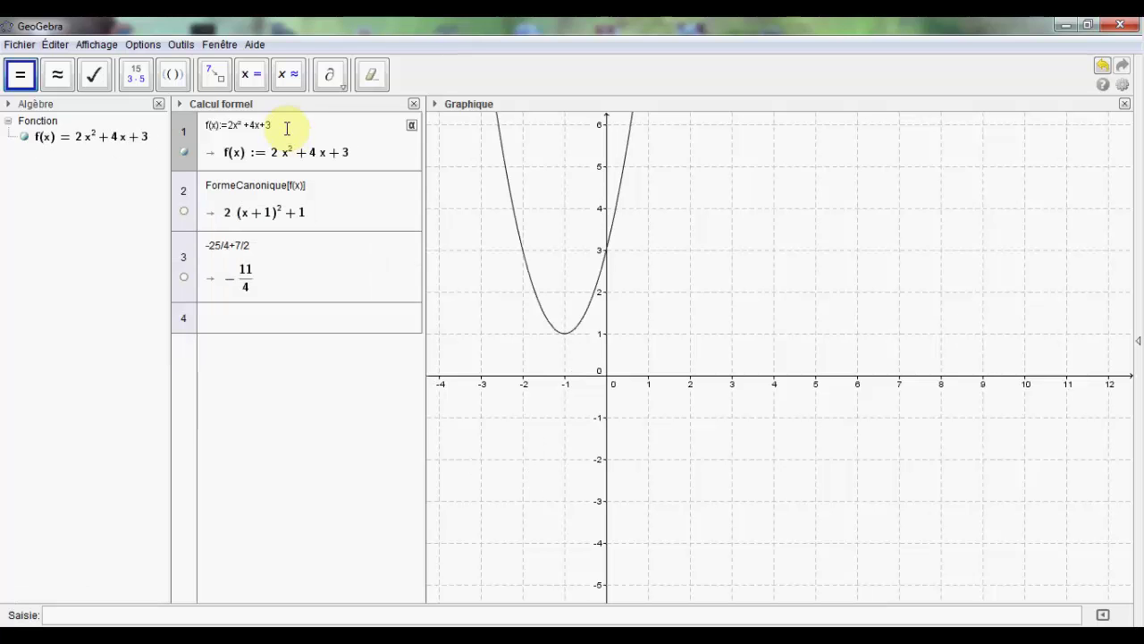
- Delete the third row containing the calculation -25/4+7/2
click(184, 254)
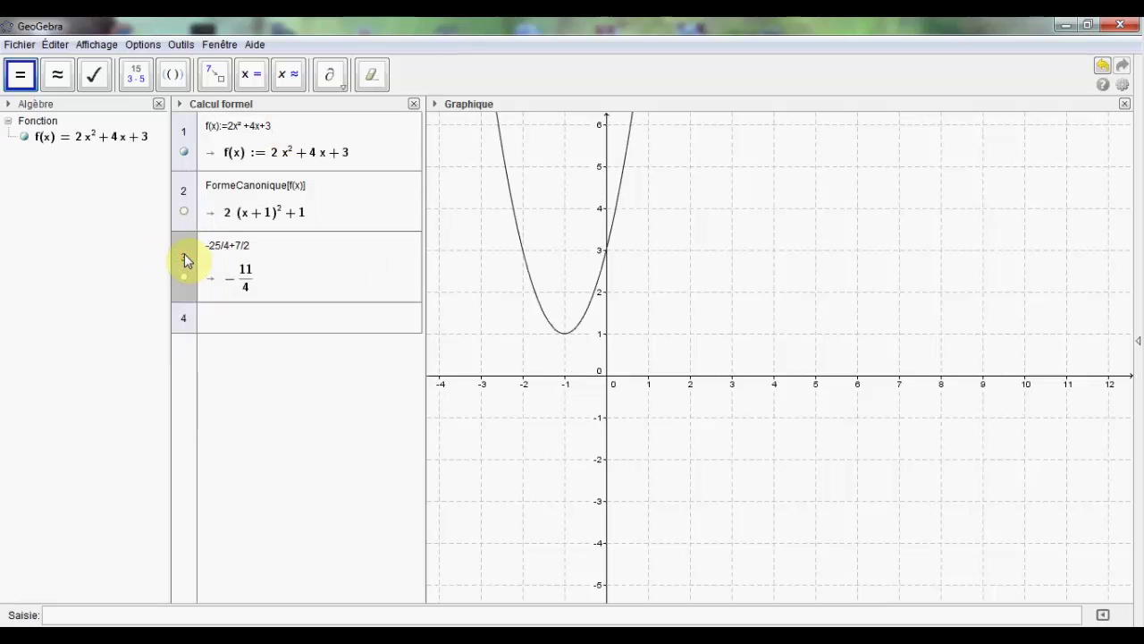
right_click(184, 253)
click(252, 311)
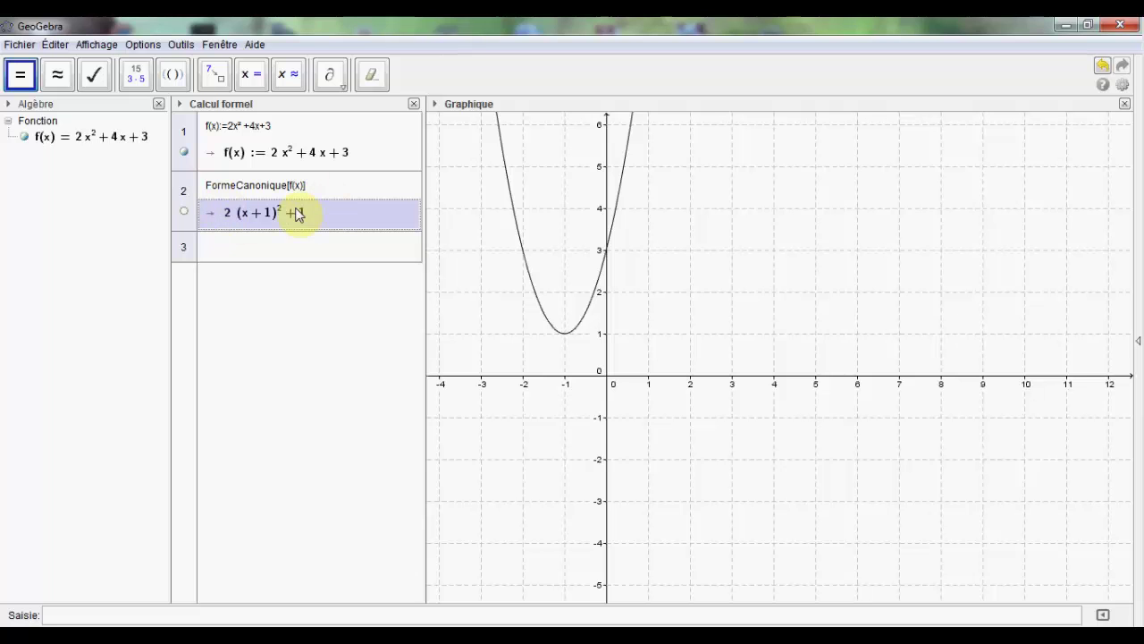
- Factor out the leading coefficient by evaluating Simplifier[f(x)/2] in the empty third row
click(274, 125)
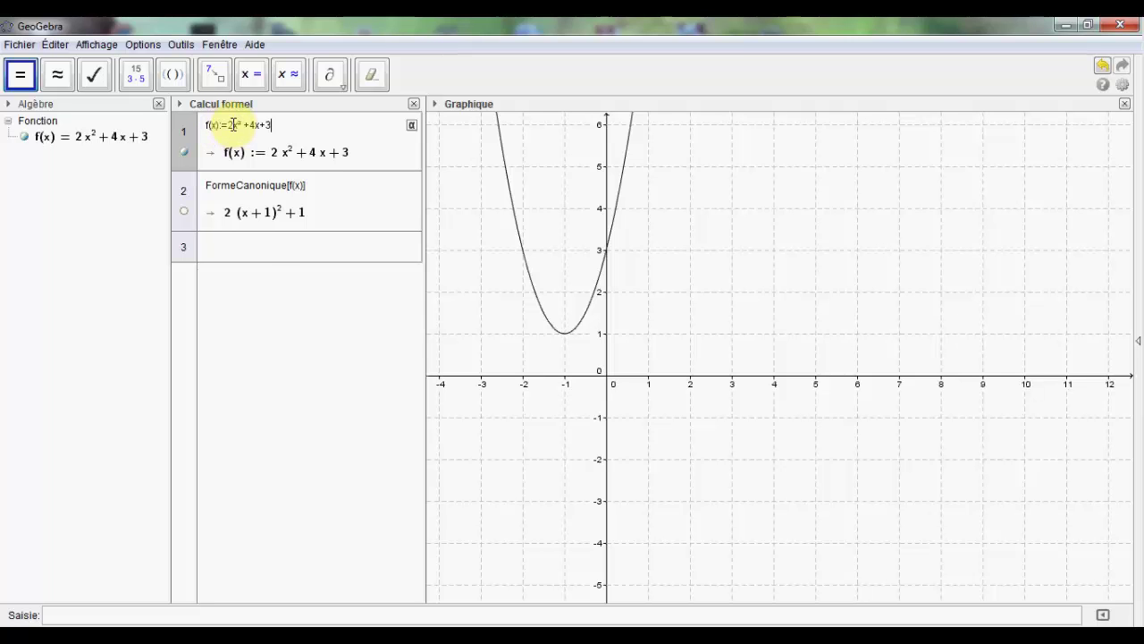
click(237, 245)
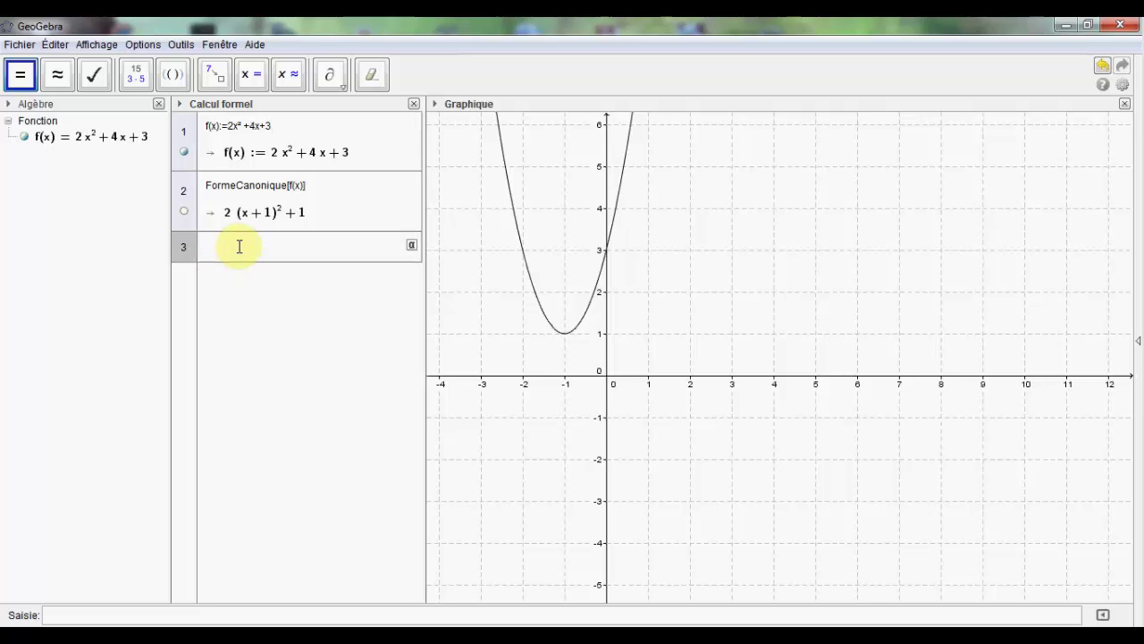
text(f(x)/2)
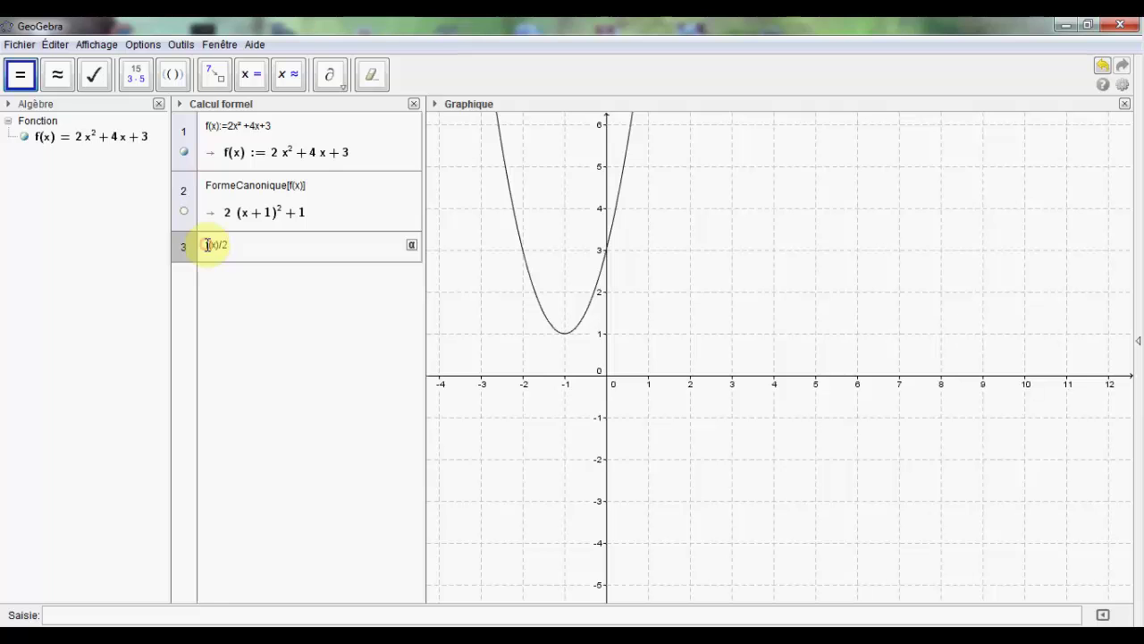
click(208, 245)
text(Simplifier[)
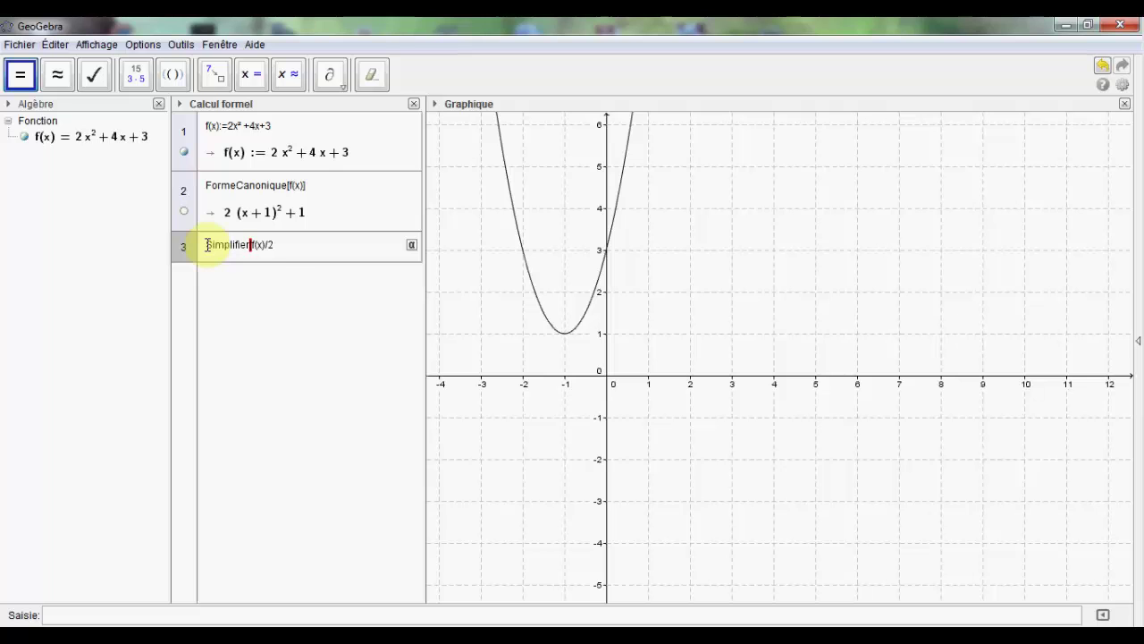
click(283, 248)
click(282, 247)
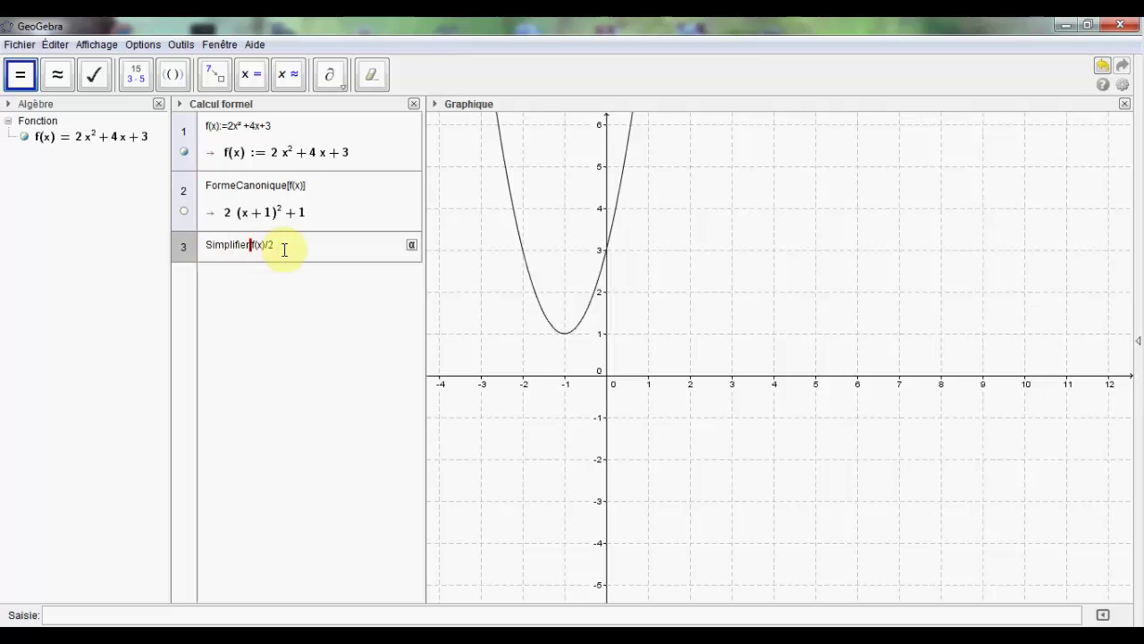
text(])
key(Return)
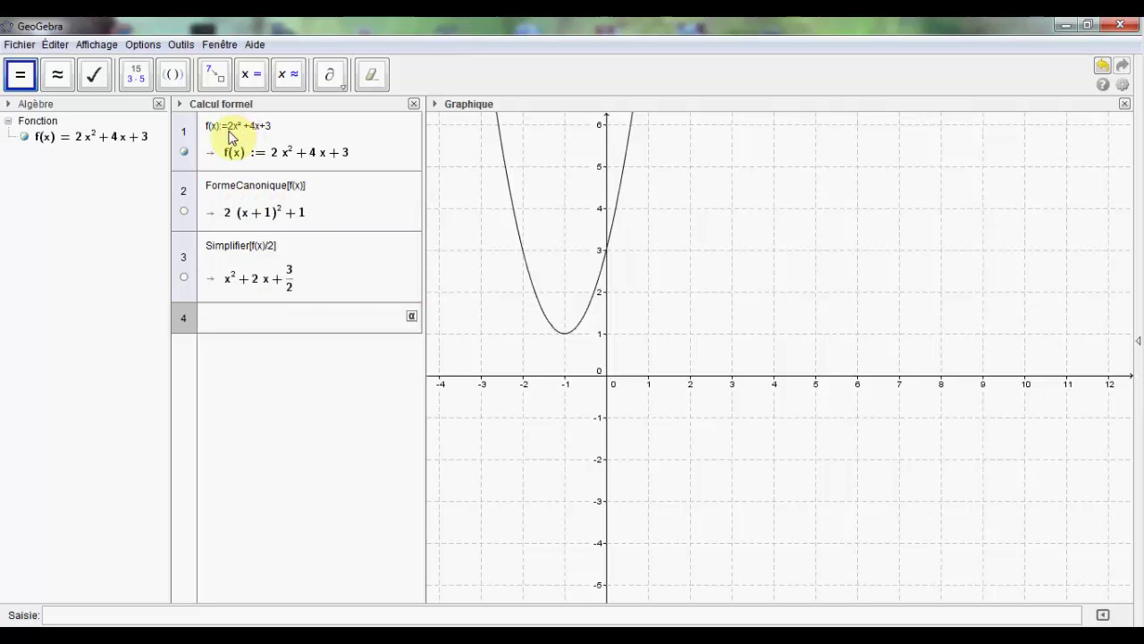
- Compute the canonical form of the third row's result by evaluating FormeCanonique[$3] in the fourth row
click(248, 154)
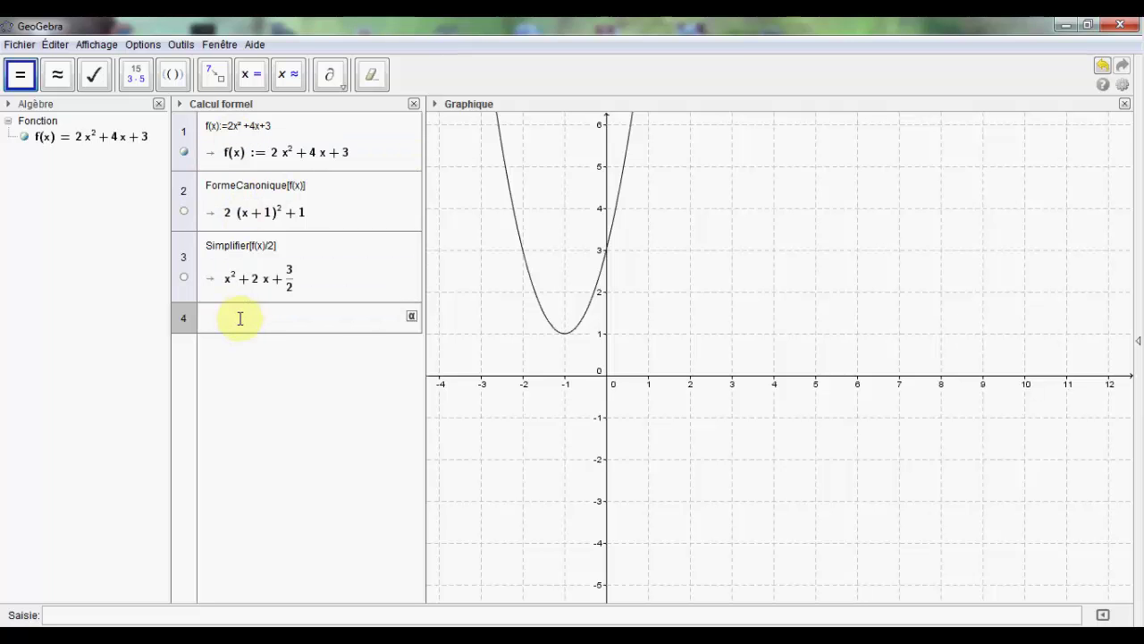
text(orm)
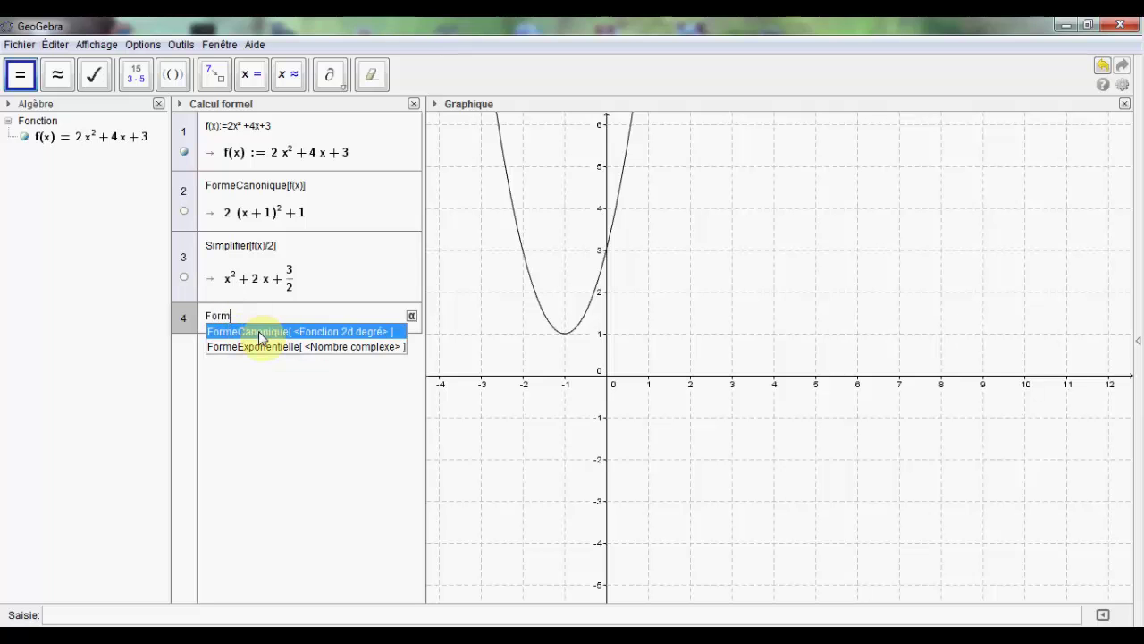
click(247, 332)
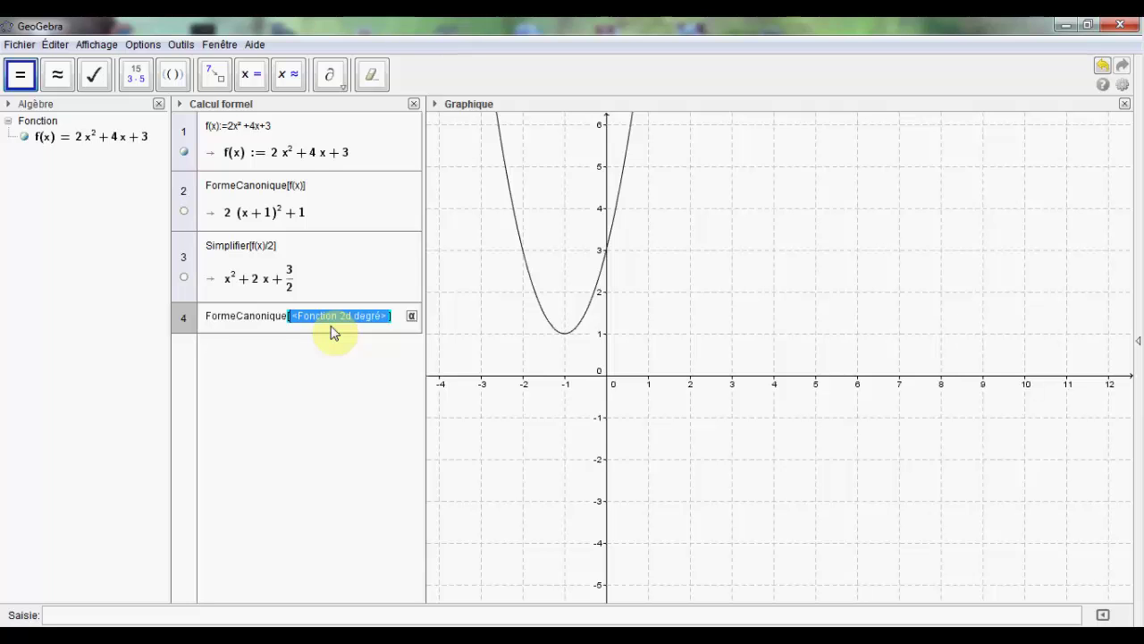
text($3)
key(Return)
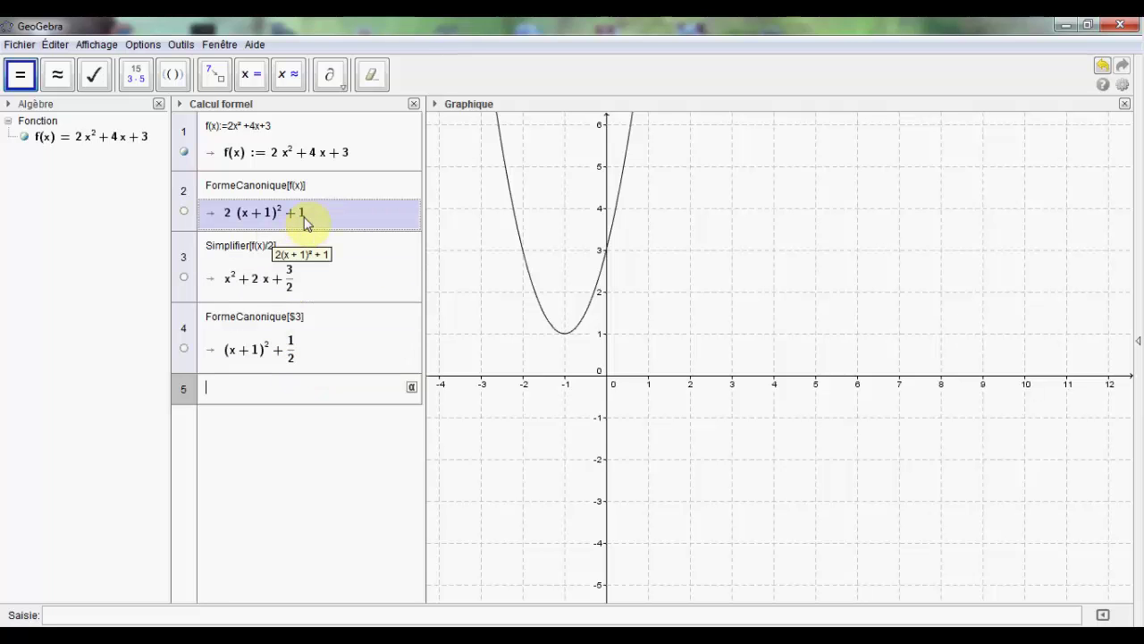
- Delete the Simplifier[f(x)/2] row along with the FormeCanonique[$3] row that depends on it
click(187, 267)
right_click(189, 268)
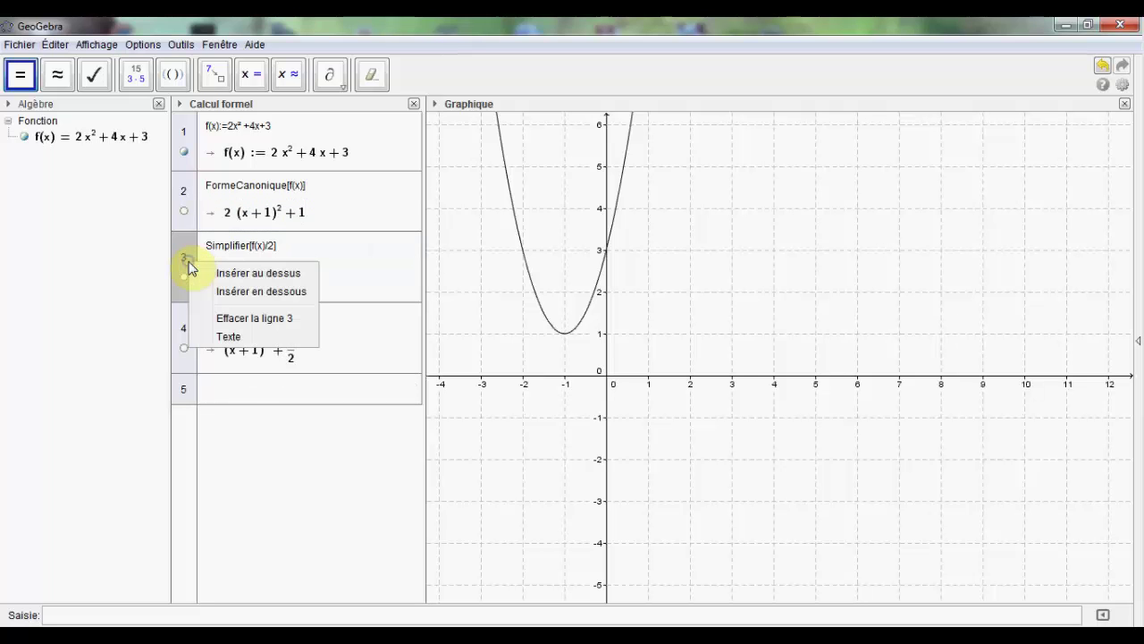
click(266, 322)
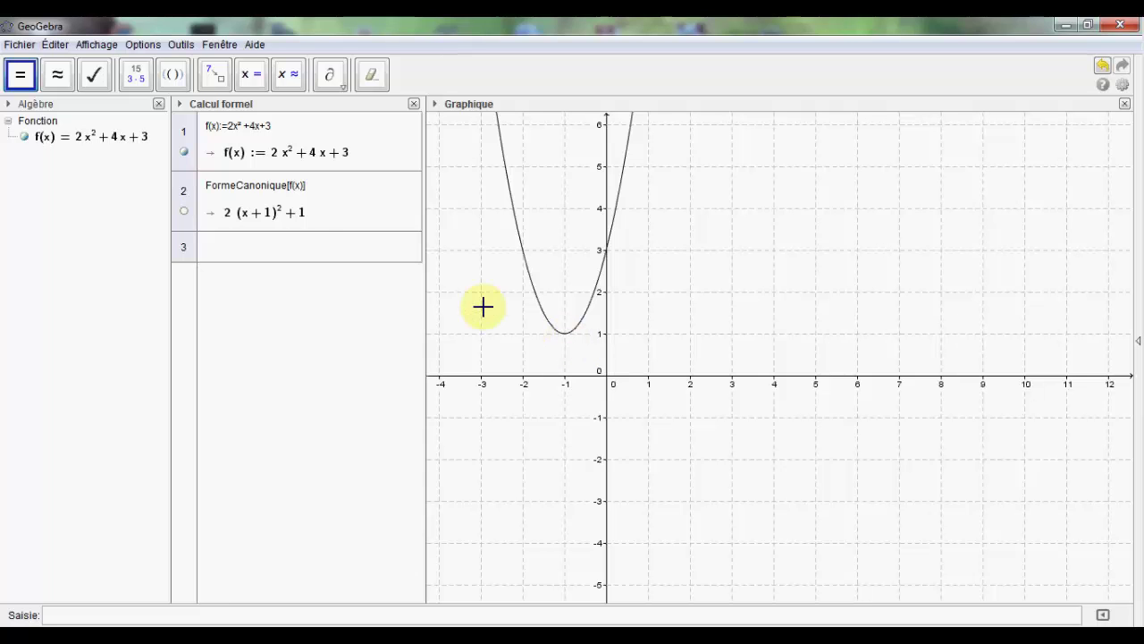
click(250, 224)
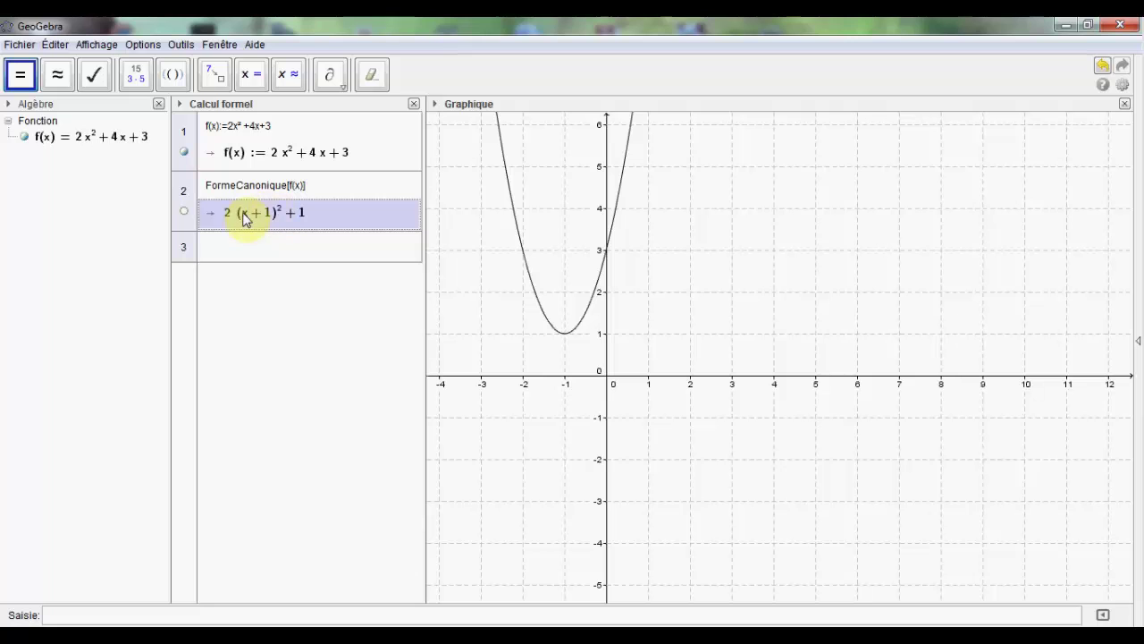
click(464, 283)
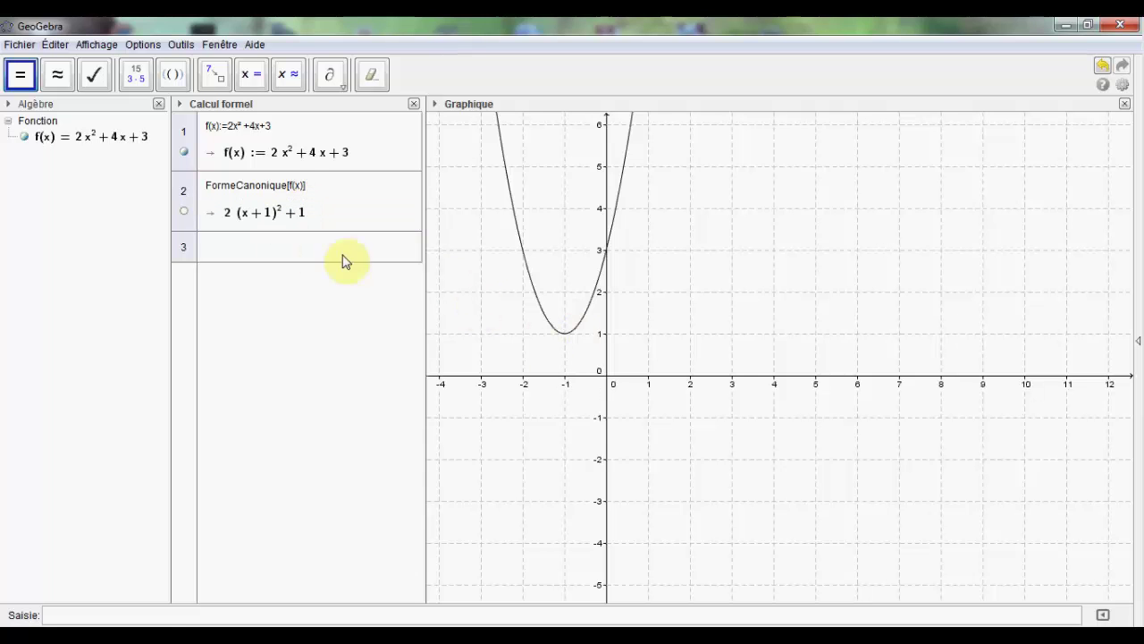
- Create the minimum point of f(x) on the interval from -5 to 5 with Min[f(x), -5,5]
click(143, 615)
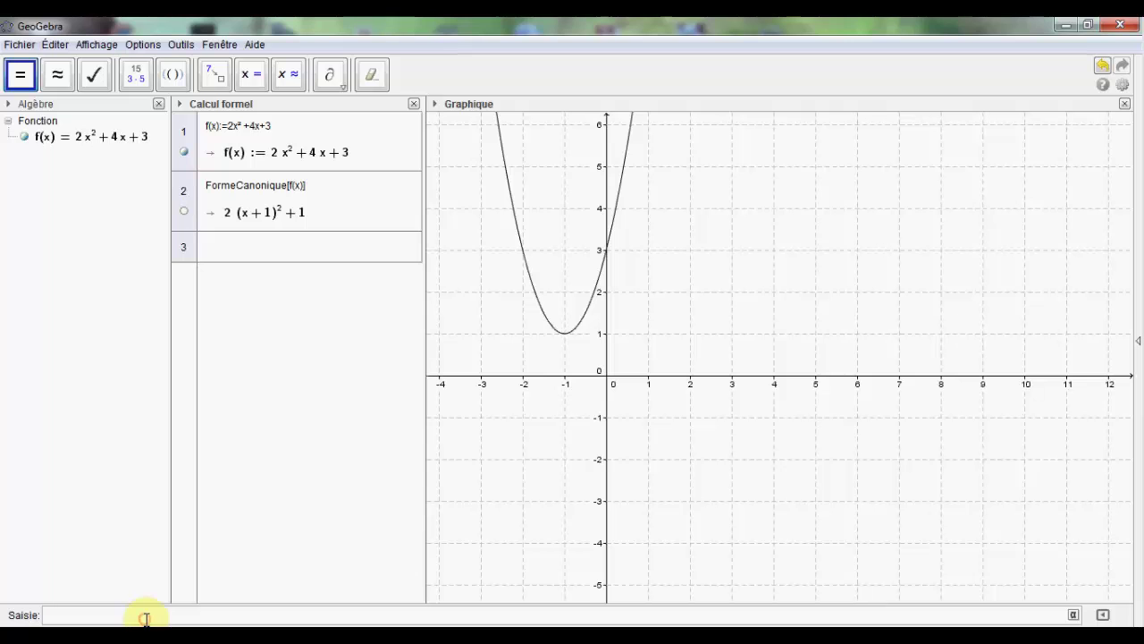
text(min)
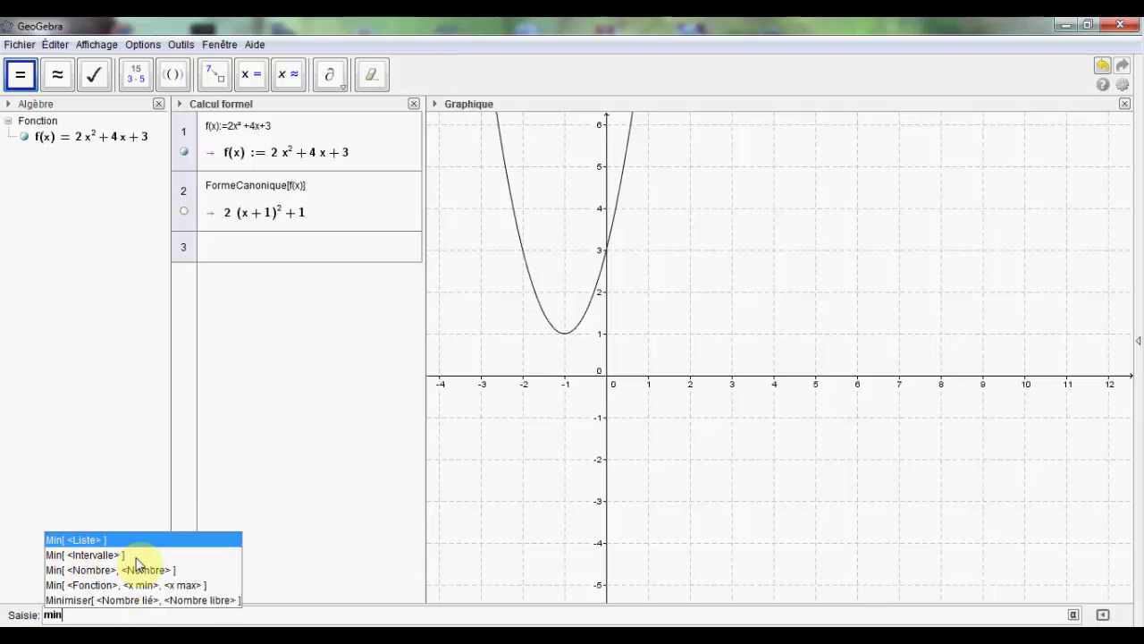
click(124, 584)
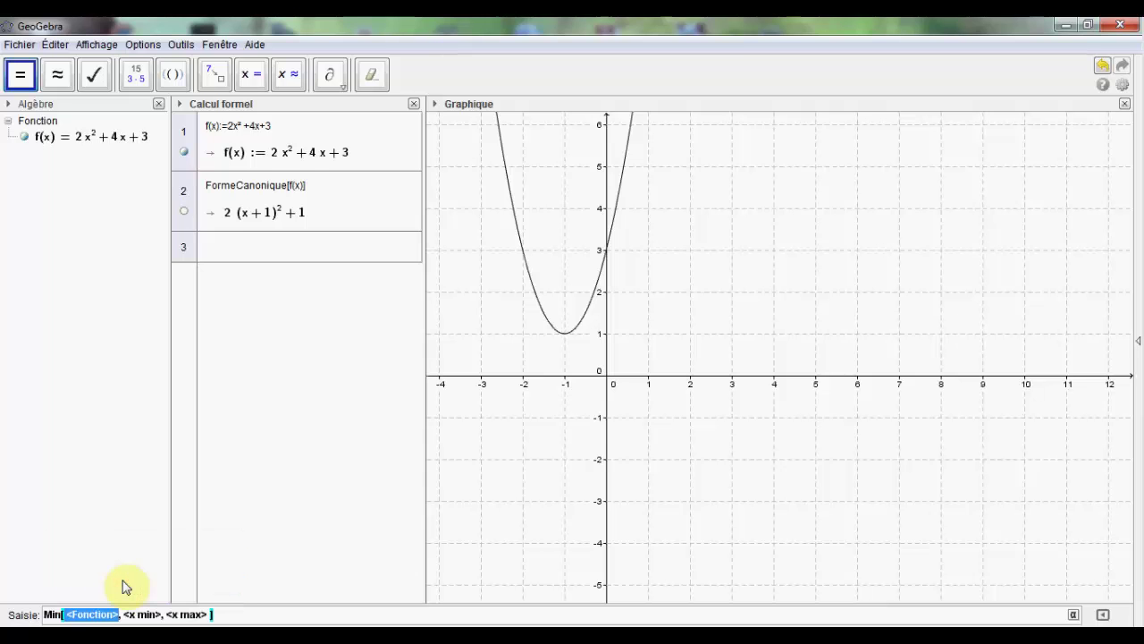
text(f(x))
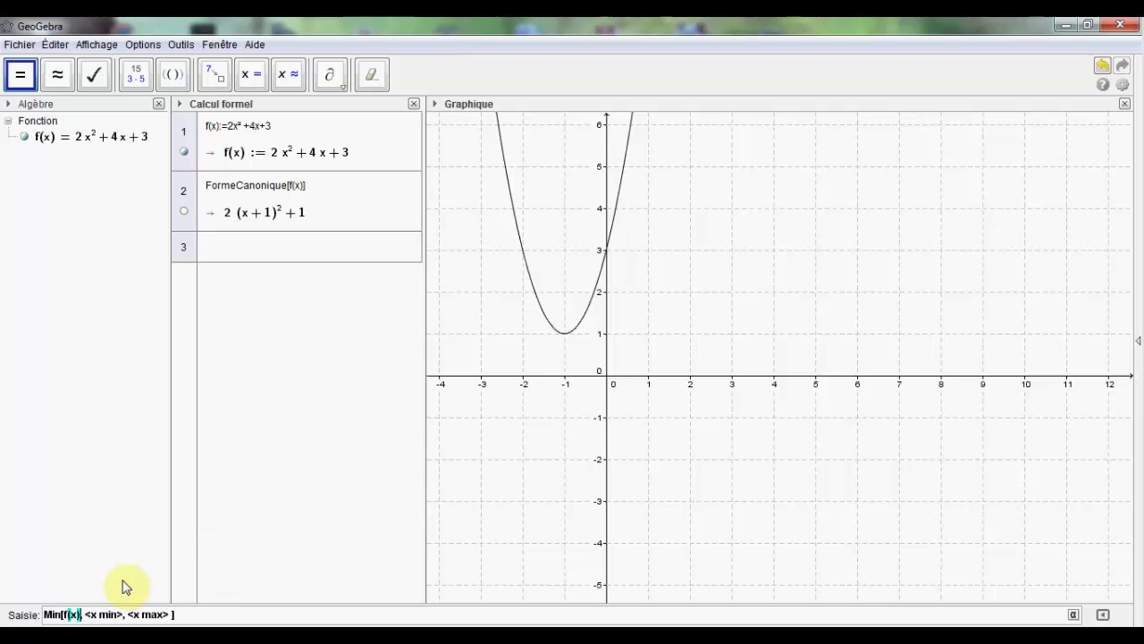
drag(85, 614, 121, 613)
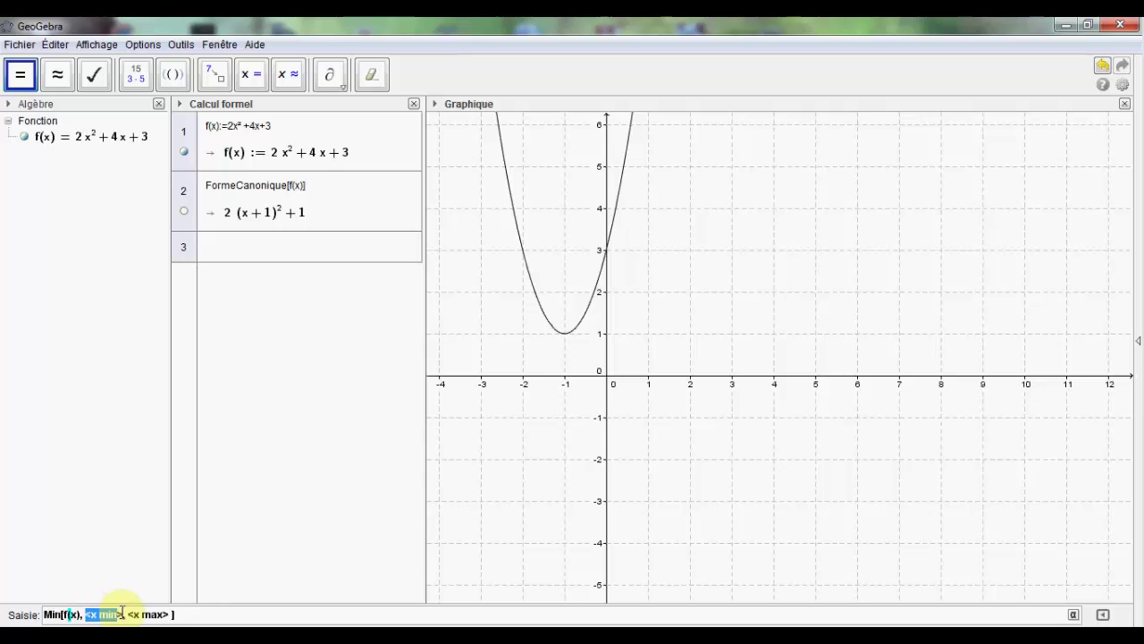
key(BackSpace)
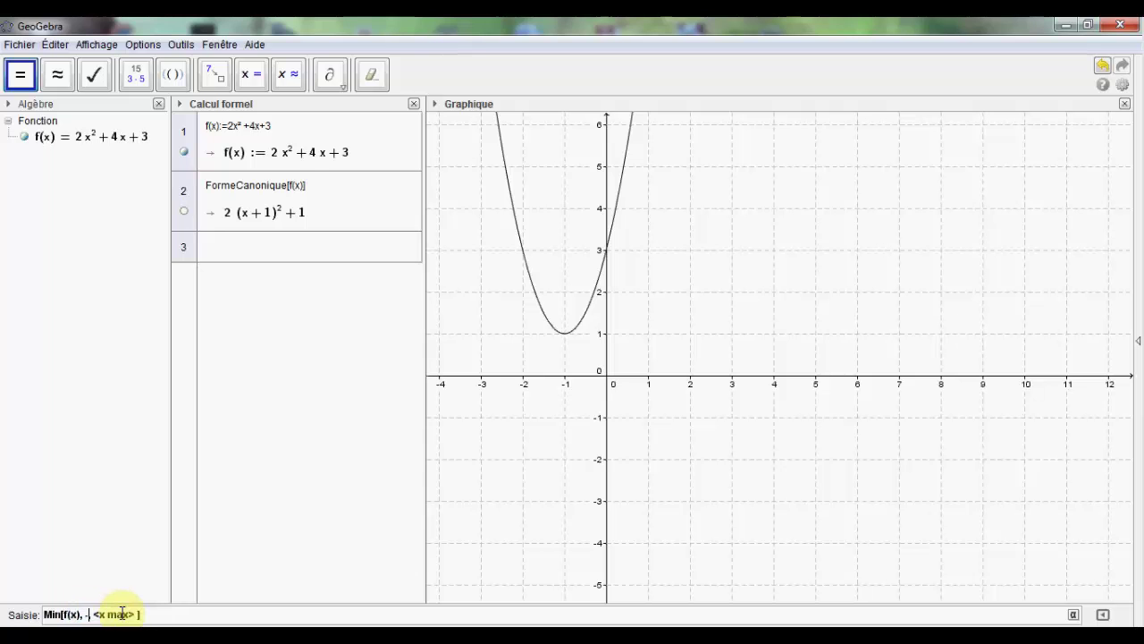
text(-5)
drag(98, 613, 141, 614)
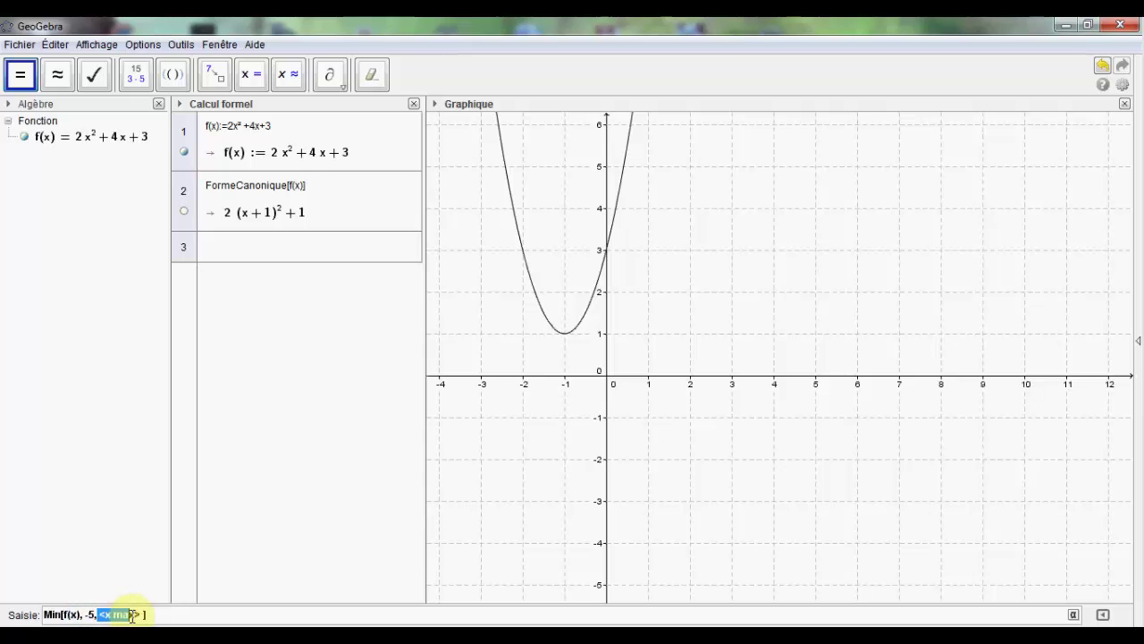
text(5)
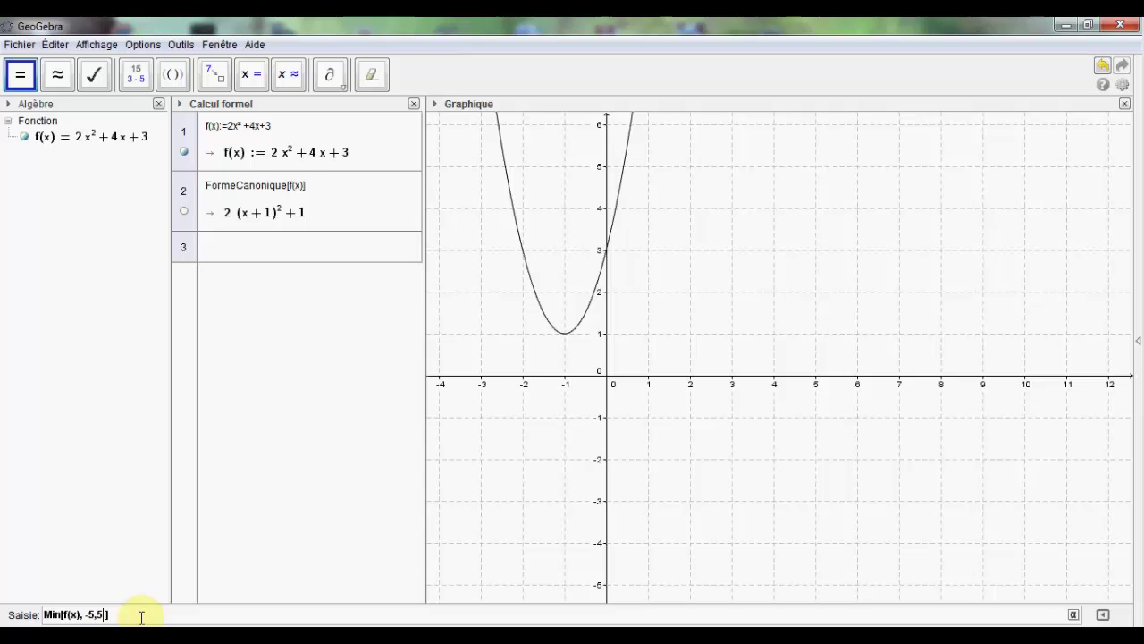
key(Return)
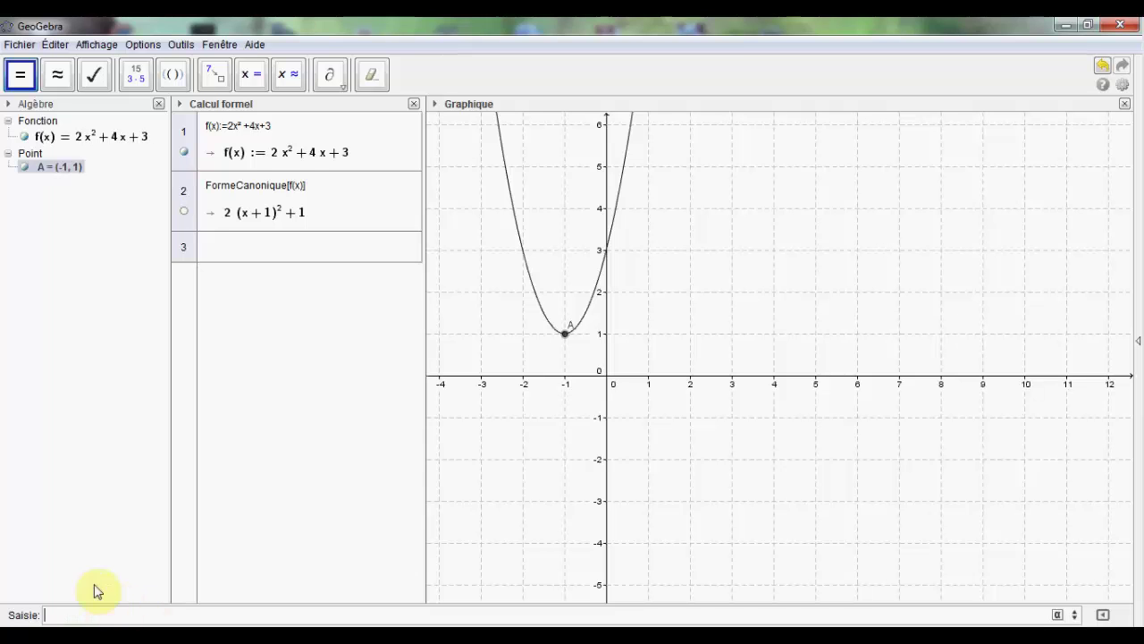
- Set the x coefficient of f(x) to 3 in the first row, making the definition f(x):=2x²+3x+3
mouse_move(68, 172)
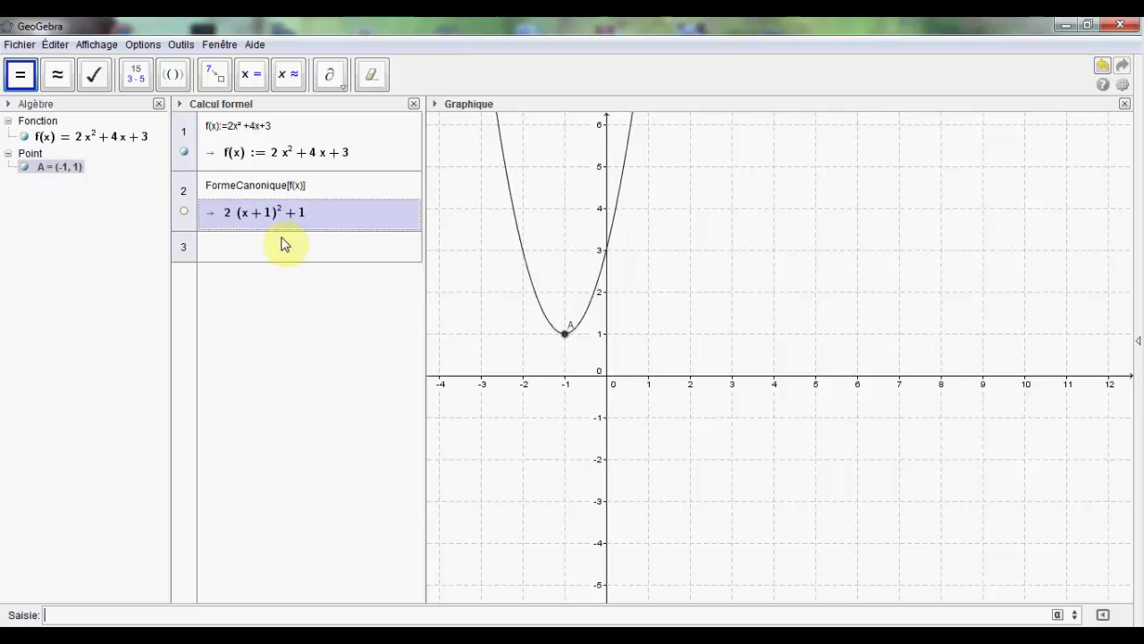
click(237, 128)
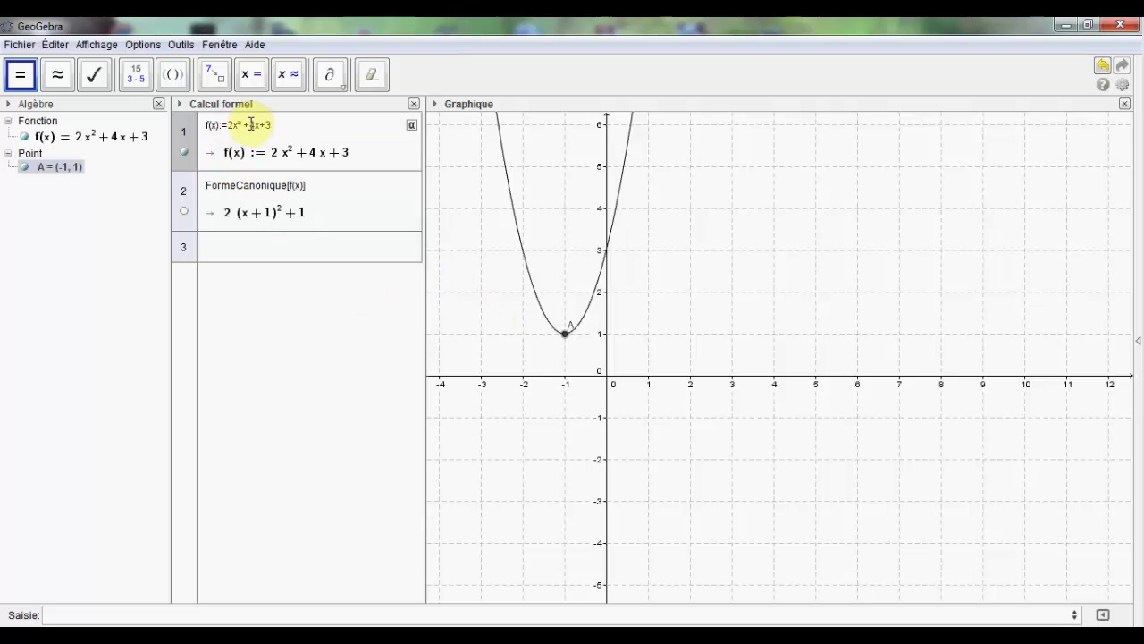
click(256, 125)
key(BackSpace)
text(3)
key(Return)
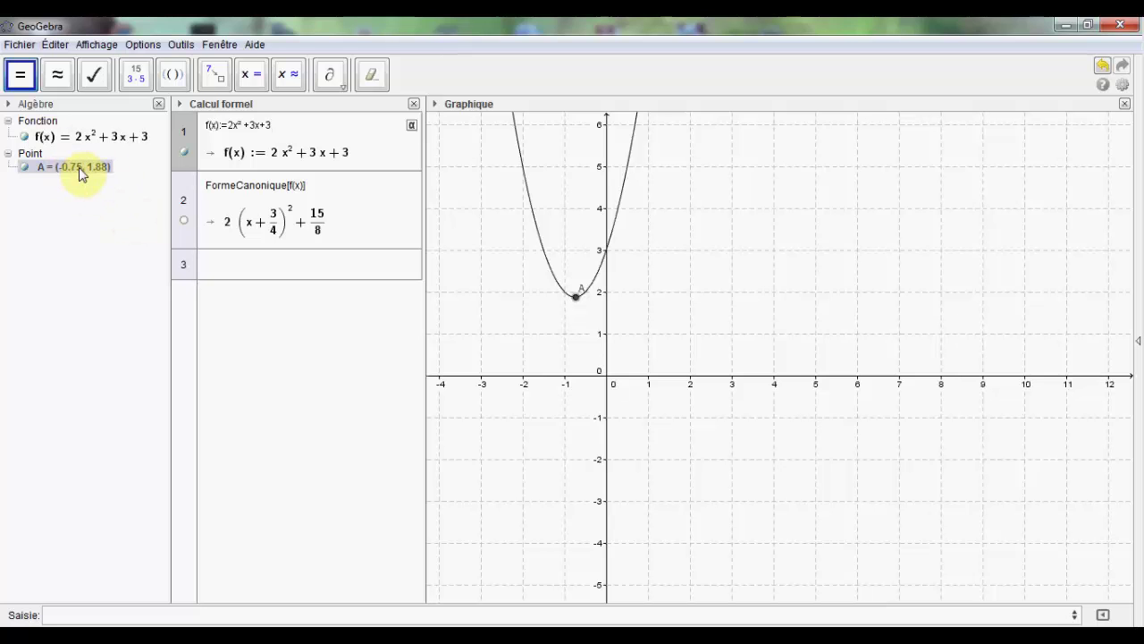
- Enter 15/8, the constant of the canonical form, in the empty third row and evaluate it numerically
click(273, 230)
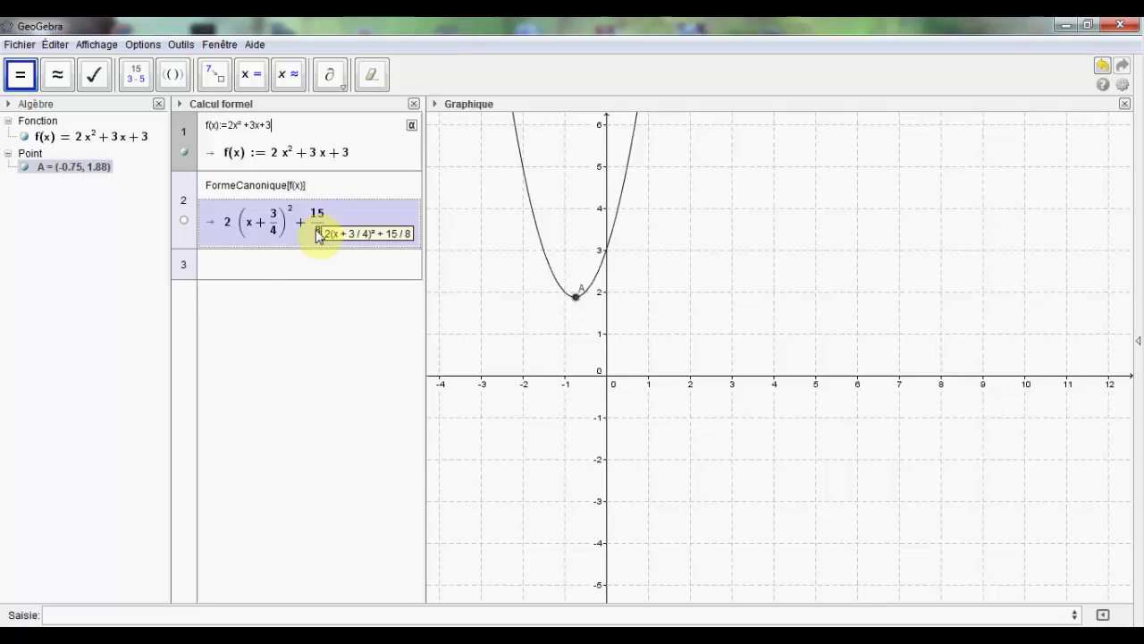
click(238, 264)
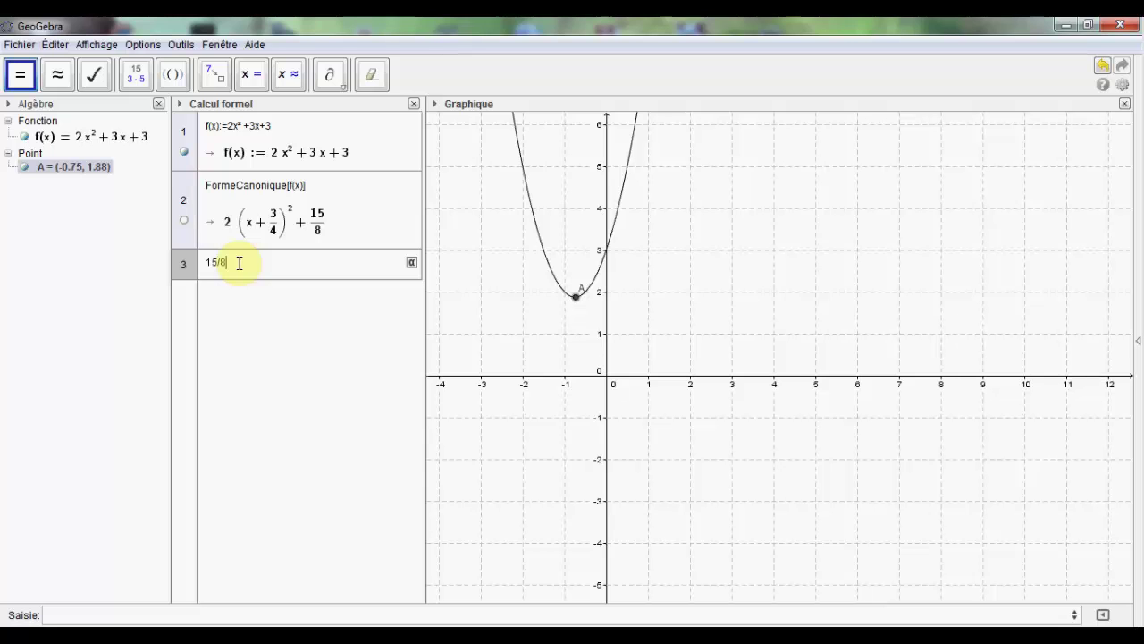
click(290, 81)
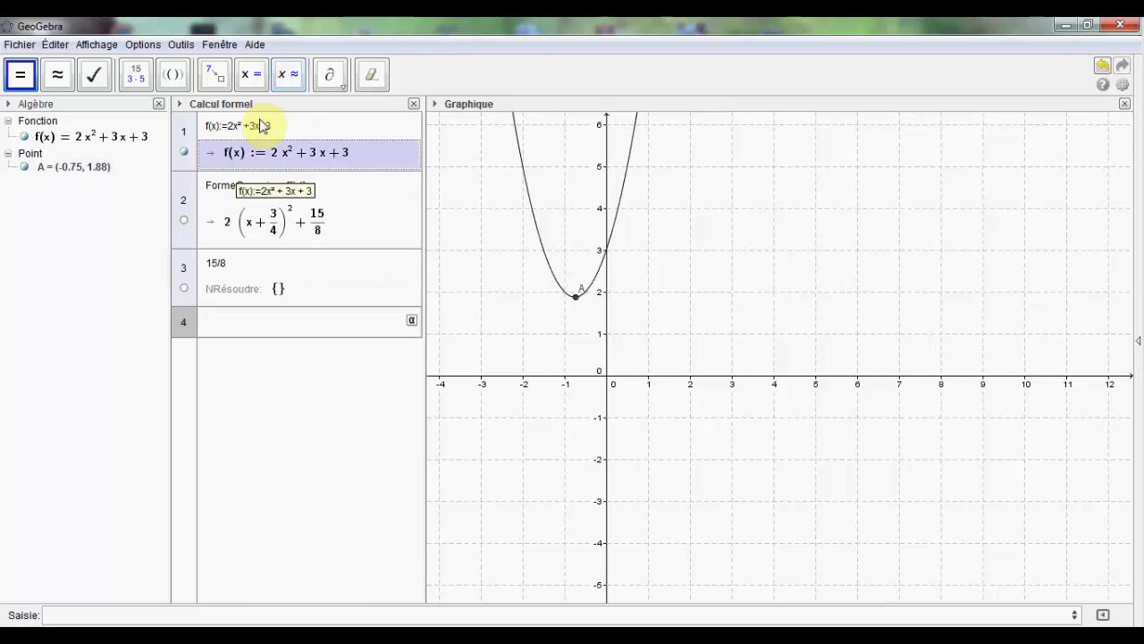
click(214, 265)
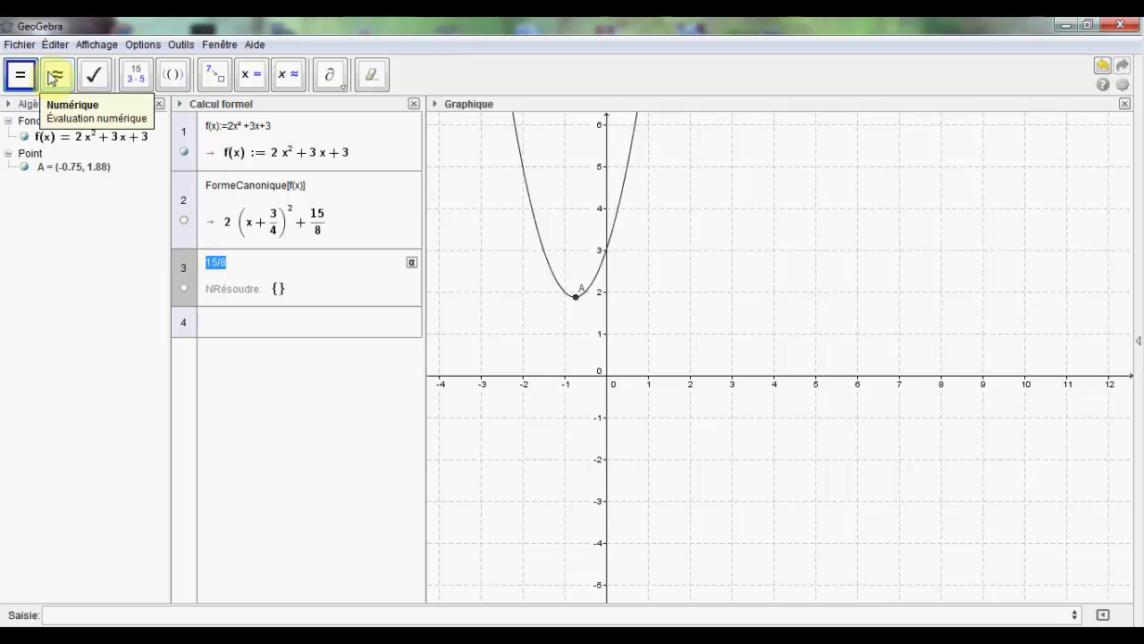
click(59, 78)
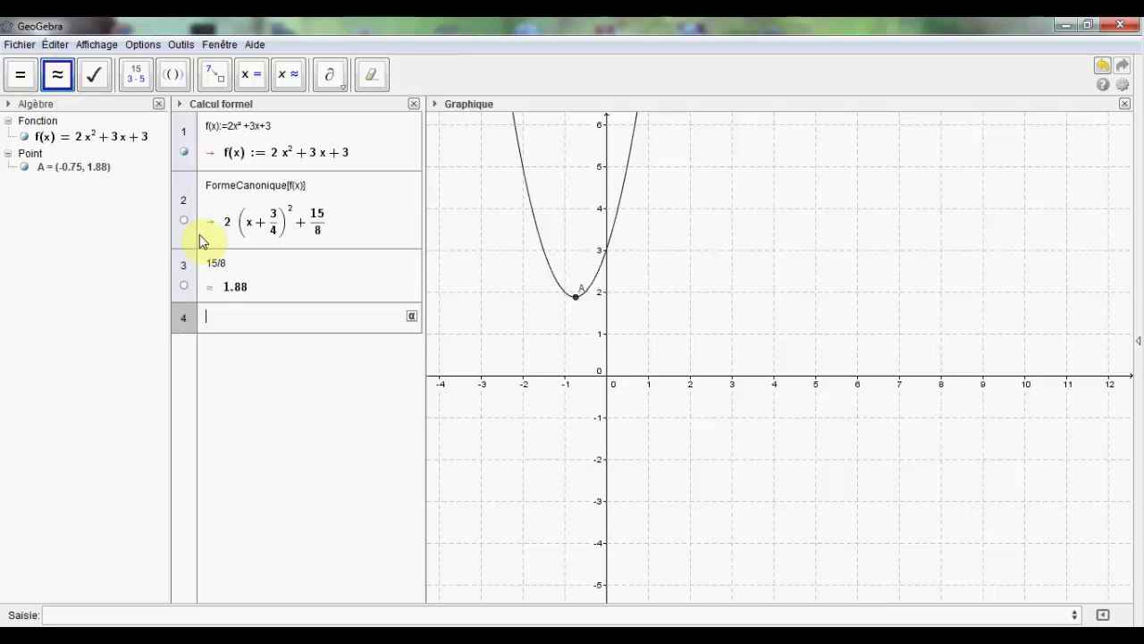